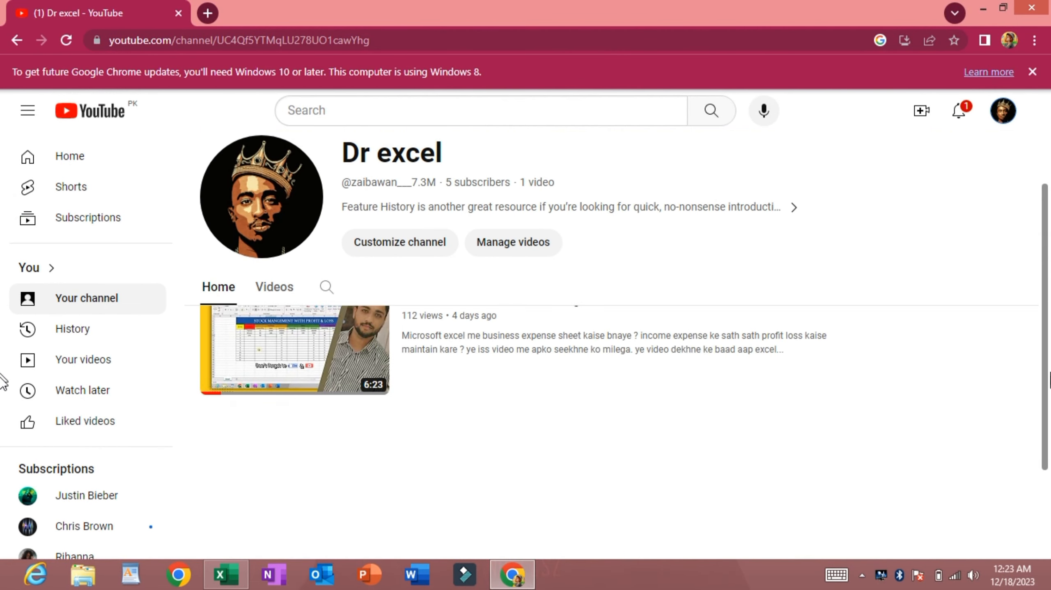
{"action": "scroll", "coordinate": [3, 285], "scroll_direction": "down", "scroll_amount": 3}
{"action": "scroll", "coordinate": [3, 286], "scroll_direction": "up", "scroll_amount": 1}
{"action": "scroll", "coordinate": [4, 286], "scroll_direction": "up", "scroll_amount": 5}
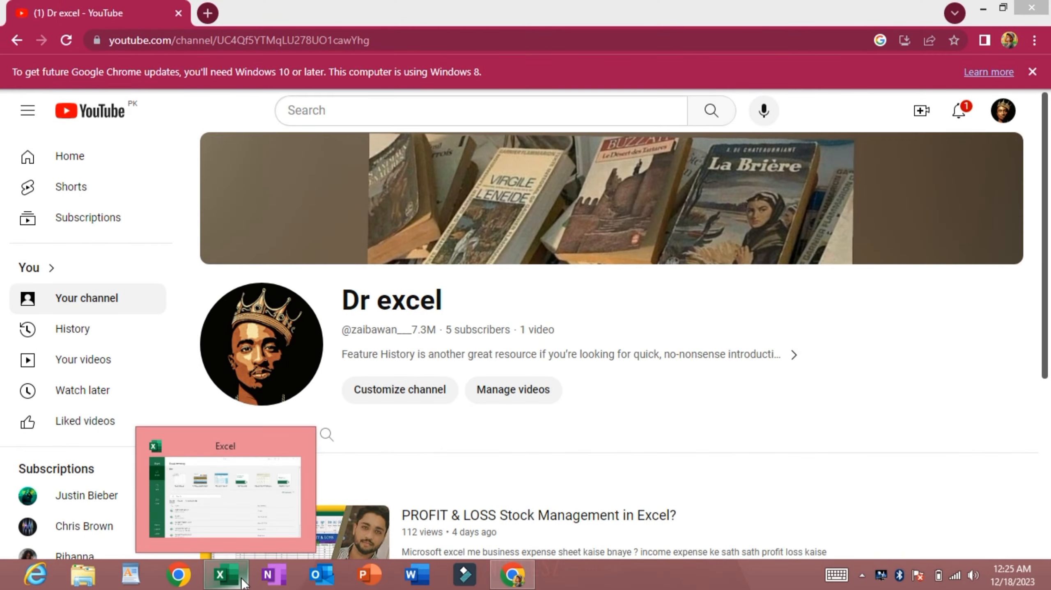
Switch to Excel and open the recent workbook EMPLOYEE SHEET
{"action": "left_click", "coordinate": [241, 579]}
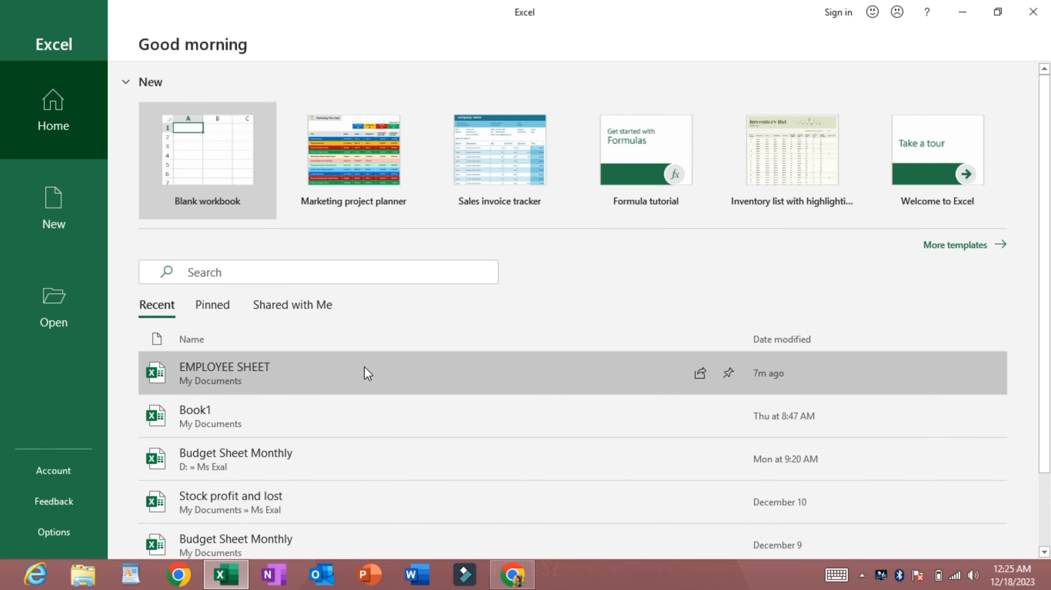
{"action": "left_click", "coordinate": [364, 370]}
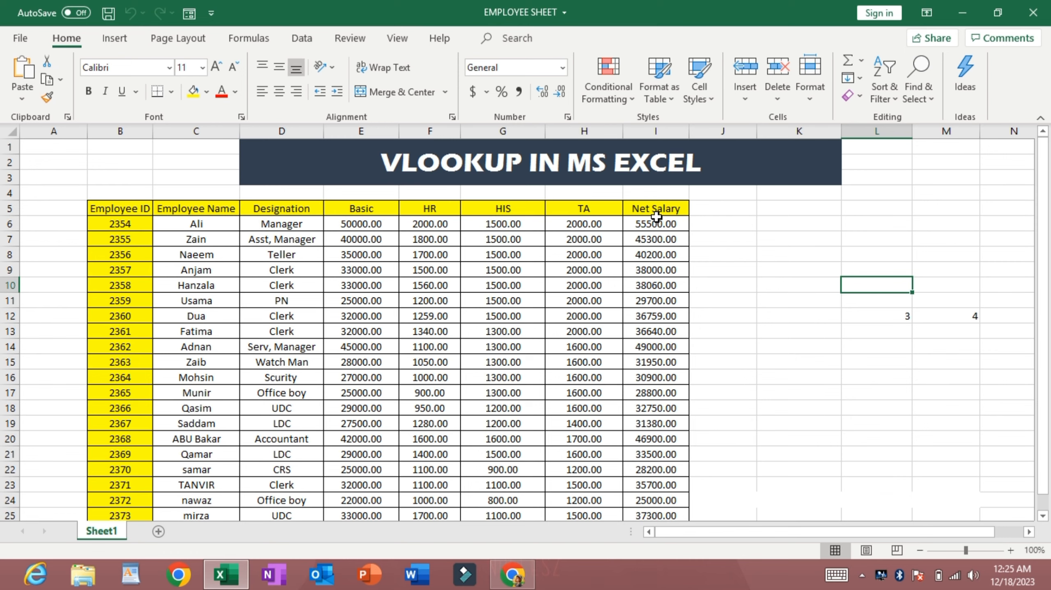
Examine the employee table on Sheet1, going through its rows and its columns from Employee ID to Net Salary
{"action": "scroll", "coordinate": [463, 274], "scroll_direction": "down", "scroll_amount": 3}
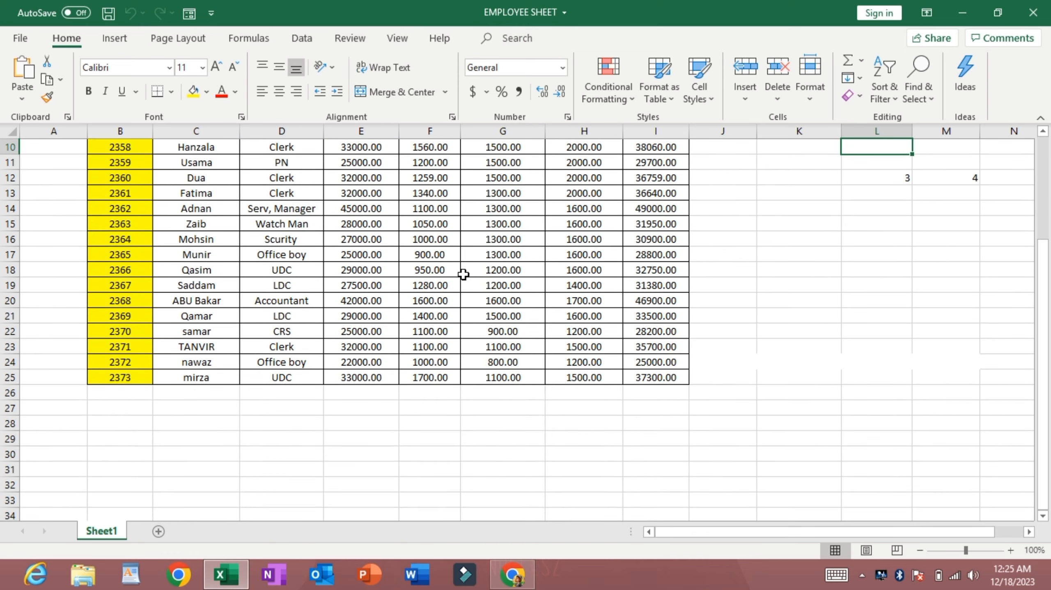
{"action": "scroll", "coordinate": [463, 274], "scroll_direction": "up", "scroll_amount": 3}
{"action": "scroll", "coordinate": [463, 275], "scroll_direction": "down", "scroll_amount": 3}
{"action": "scroll", "coordinate": [463, 274], "scroll_direction": "up", "scroll_amount": 3}
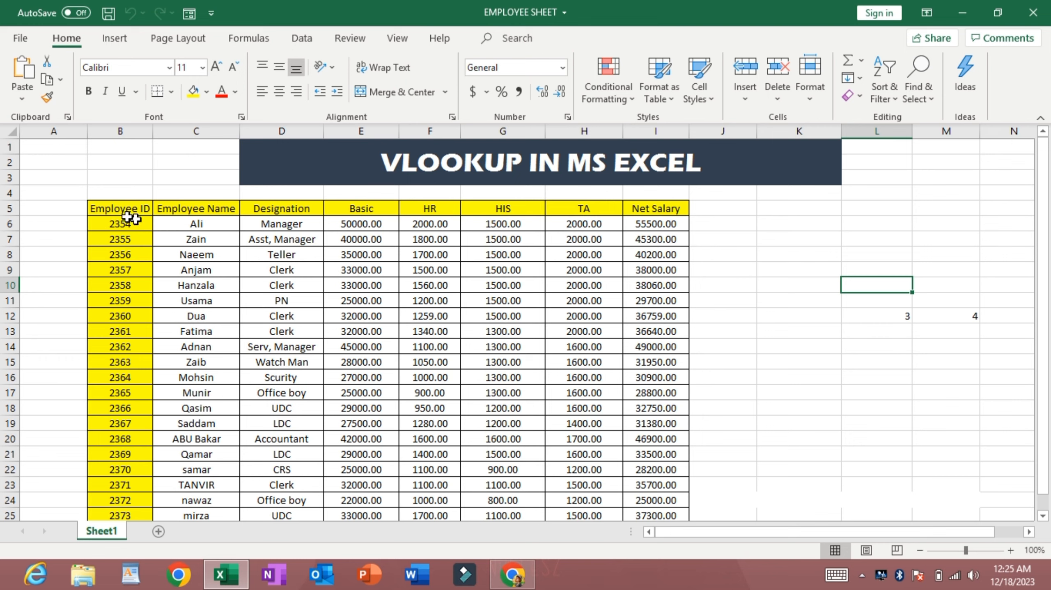
{"action": "mouse_move", "coordinate": [119, 209]}
{"action": "left_mouse_down"}
{"action": "mouse_move", "coordinate": [124, 232]}
{"action": "mouse_move", "coordinate": [599, 422]}
{"action": "mouse_move", "coordinate": [657, 503]}
{"action": "mouse_move", "coordinate": [661, 527]}
{"action": "mouse_move", "coordinate": [650, 427]}
{"action": "mouse_move", "coordinate": [658, 489]}
{"action": "left_mouse_up"}
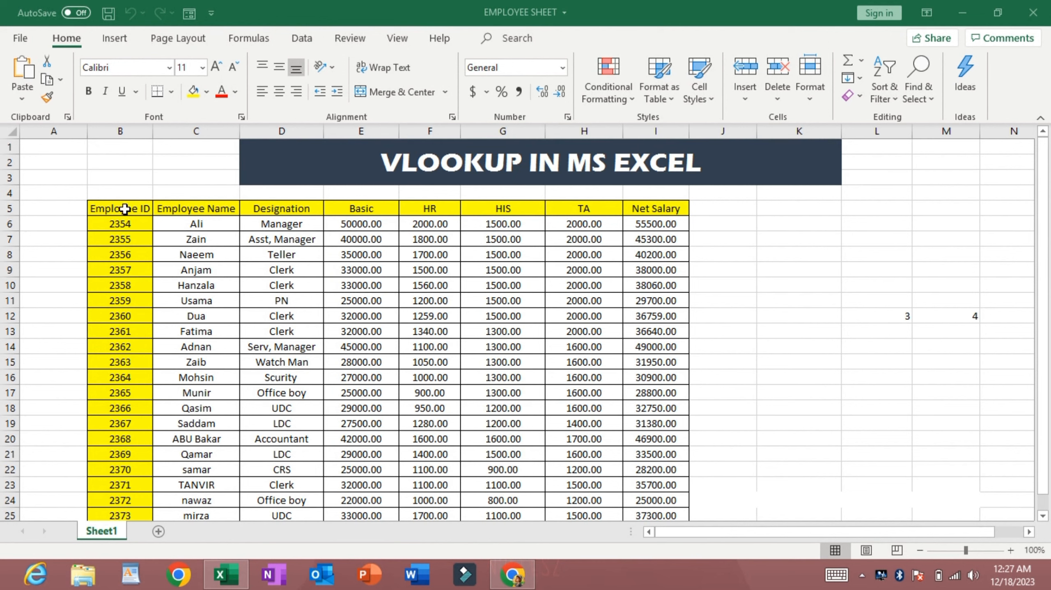
{"action": "left_click", "coordinate": [134, 212]}
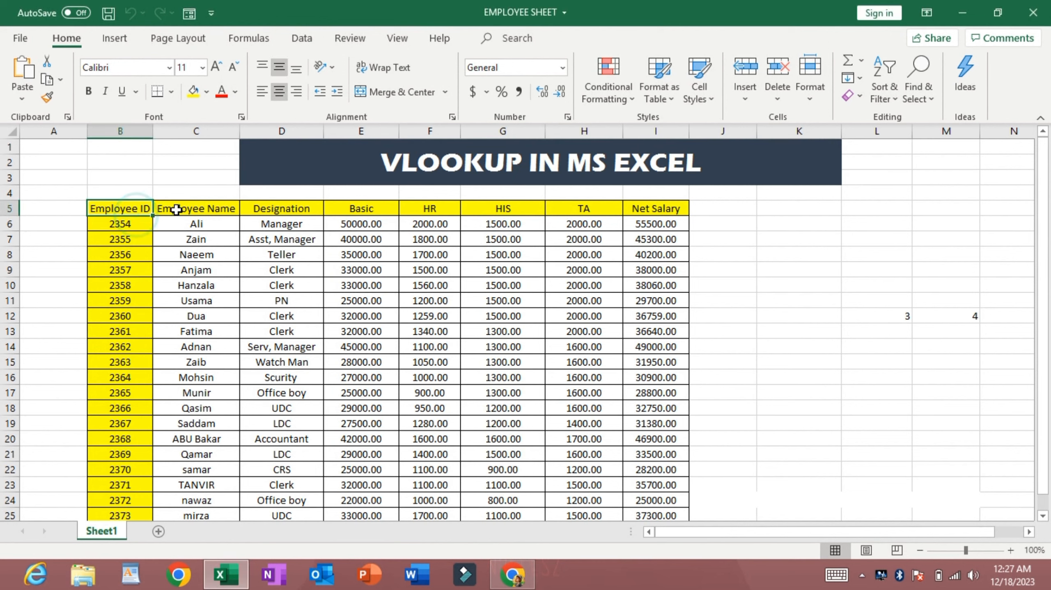
{"action": "left_click", "coordinate": [196, 212]}
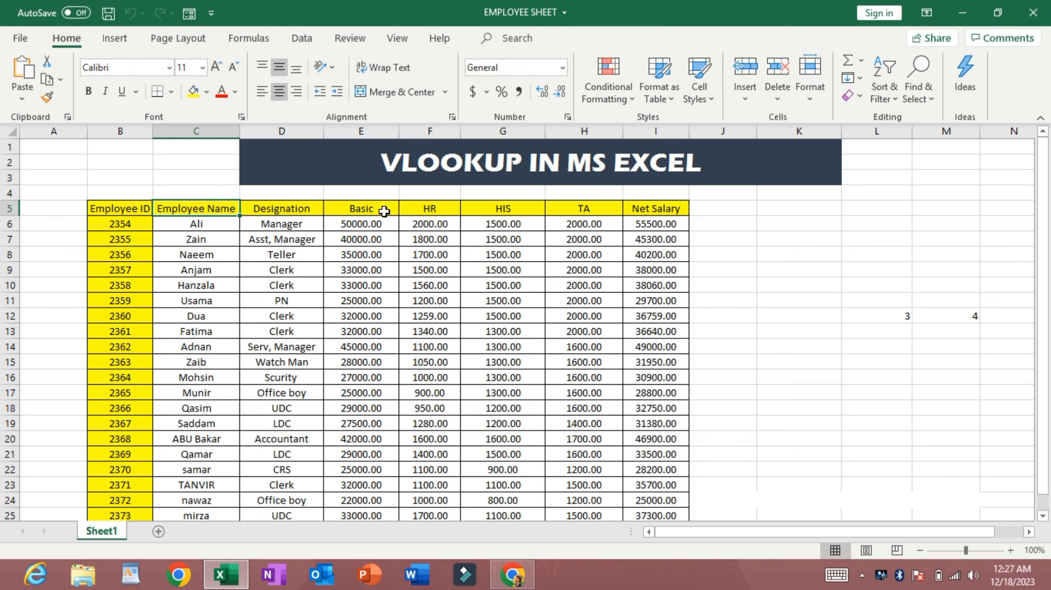
{"action": "left_click", "coordinate": [385, 236]}
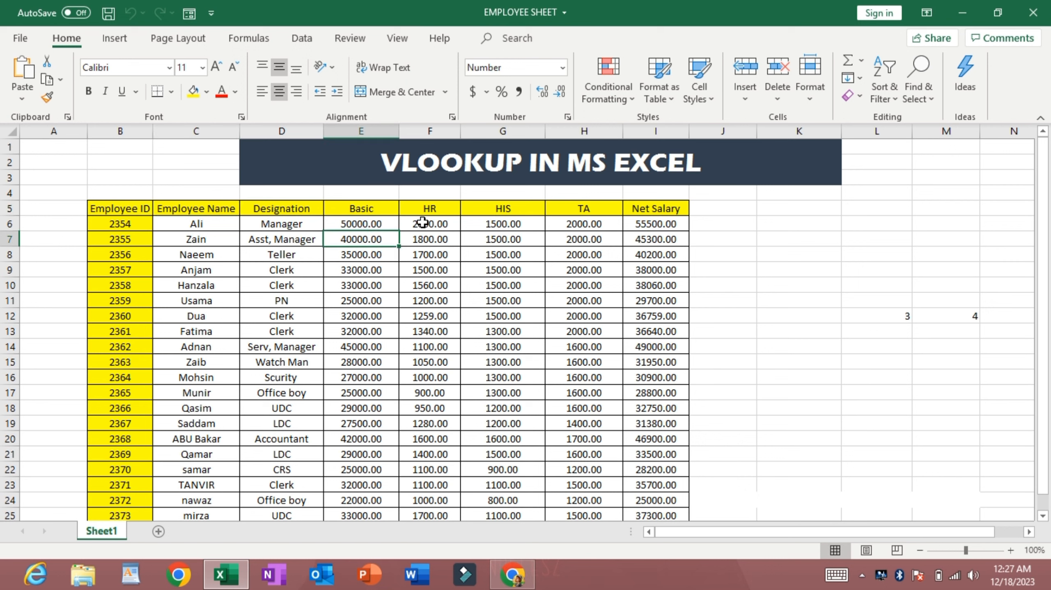
{"action": "left_click", "coordinate": [434, 223]}
{"action": "left_click", "coordinate": [509, 231]}
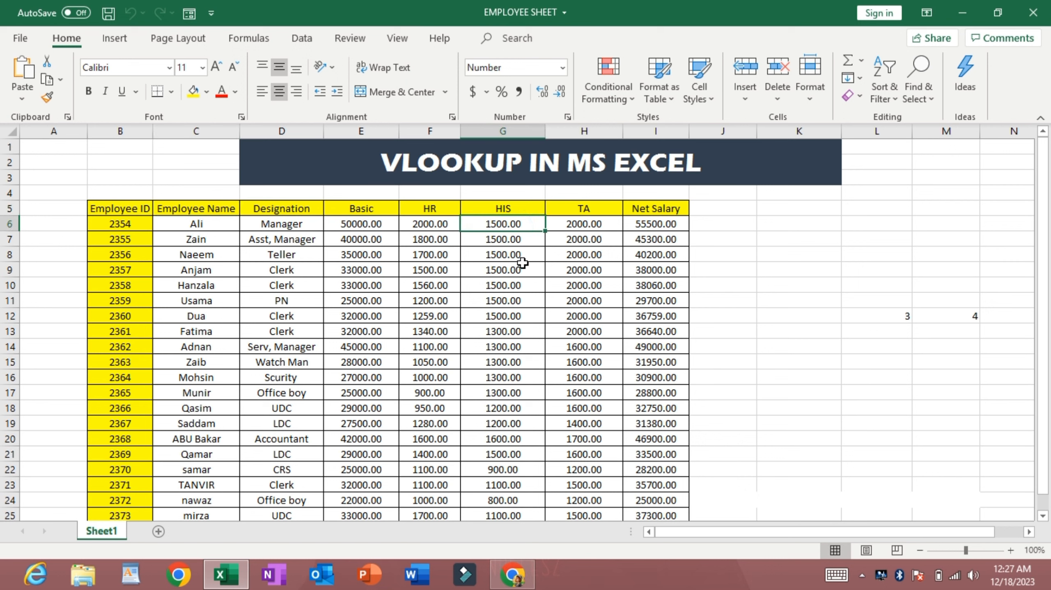
{"action": "left_click", "coordinate": [579, 227]}
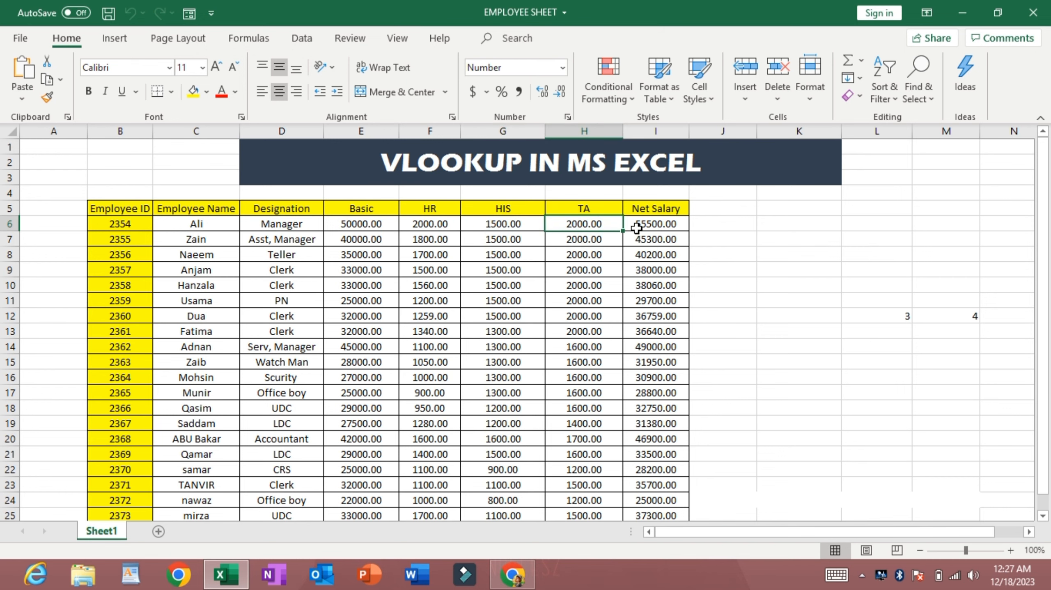
{"action": "left_click", "coordinate": [639, 228]}
{"action": "scroll", "coordinate": [392, 227], "scroll_direction": "down", "scroll_amount": 2}
{"action": "scroll", "coordinate": [347, 265], "scroll_direction": "up", "scroll_amount": 2}
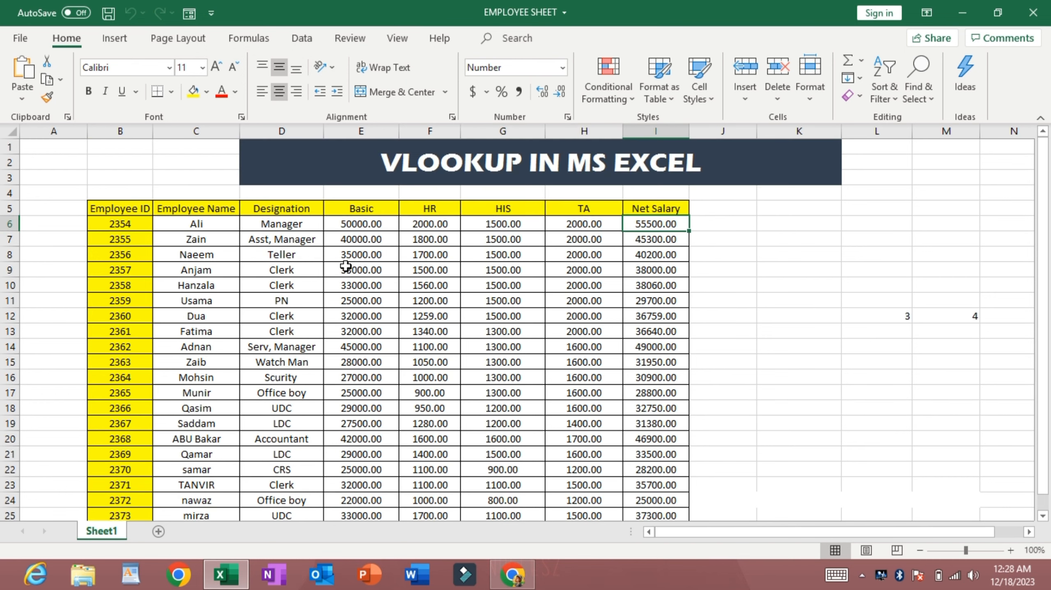
{"action": "scroll", "coordinate": [344, 264], "scroll_direction": "down", "scroll_amount": 3}
{"action": "scroll", "coordinate": [344, 264], "scroll_direction": "up", "scroll_amount": 3}
{"action": "scroll", "coordinate": [344, 263], "scroll_direction": "down", "scroll_amount": 3}
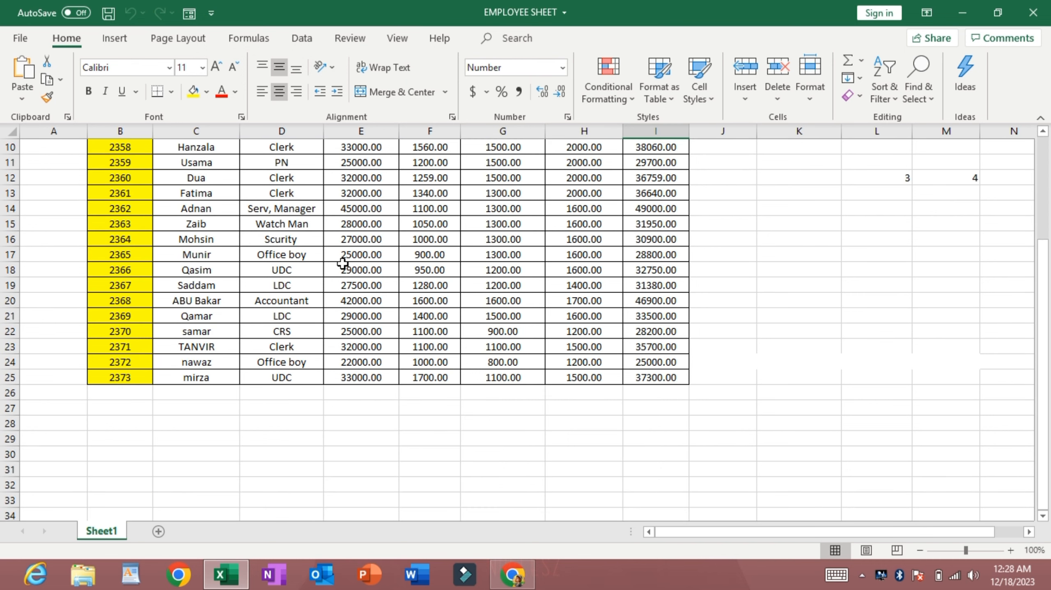
{"action": "scroll", "coordinate": [339, 262], "scroll_direction": "up", "scroll_amount": 3}
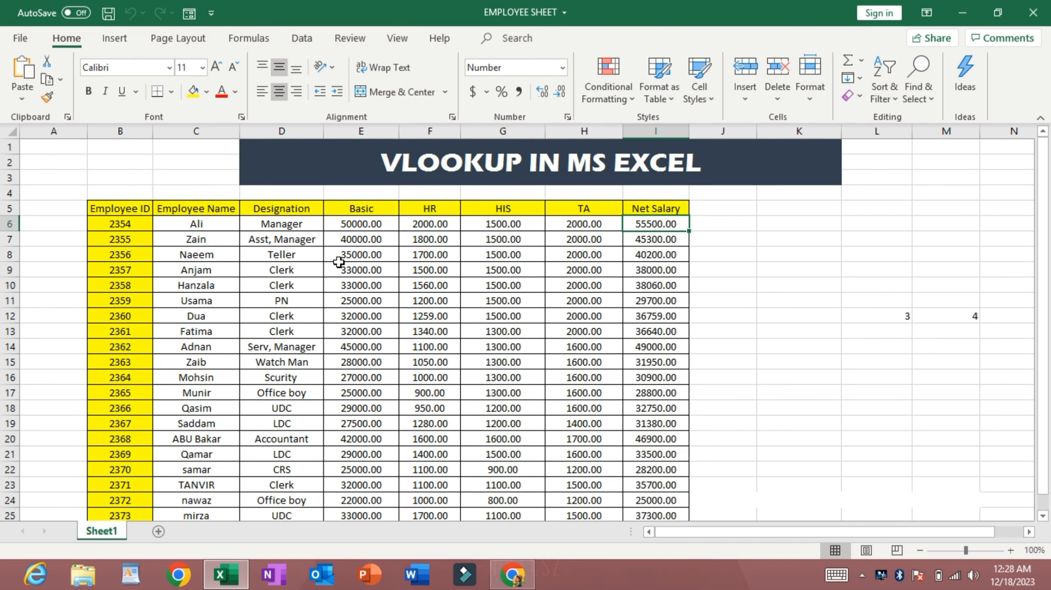
{"action": "scroll", "coordinate": [338, 262], "scroll_direction": "down", "scroll_amount": 4}
{"action": "scroll", "coordinate": [338, 262], "scroll_direction": "up", "scroll_amount": 4}
{"action": "scroll", "coordinate": [338, 262], "scroll_direction": "down", "scroll_amount": 2}
{"action": "scroll", "coordinate": [338, 262], "scroll_direction": "up", "scroll_amount": 2}
{"action": "scroll", "coordinate": [489, 382], "scroll_direction": "down", "scroll_amount": 4}
{"action": "scroll", "coordinate": [489, 382], "scroll_direction": "down", "scroll_amount": 1}
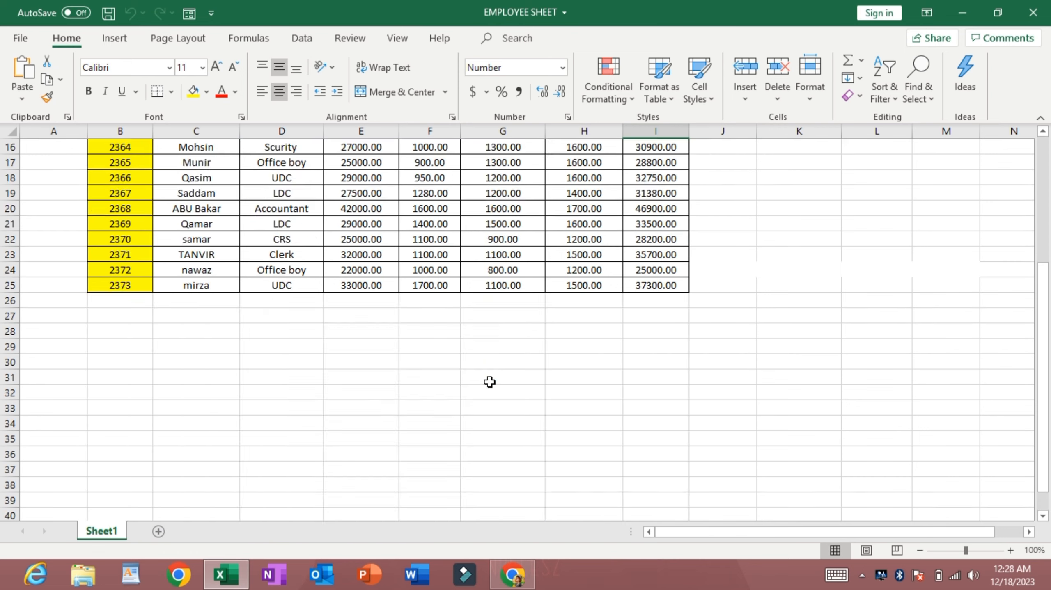
{"action": "scroll", "coordinate": [239, 504], "scroll_direction": "up", "scroll_amount": 4}
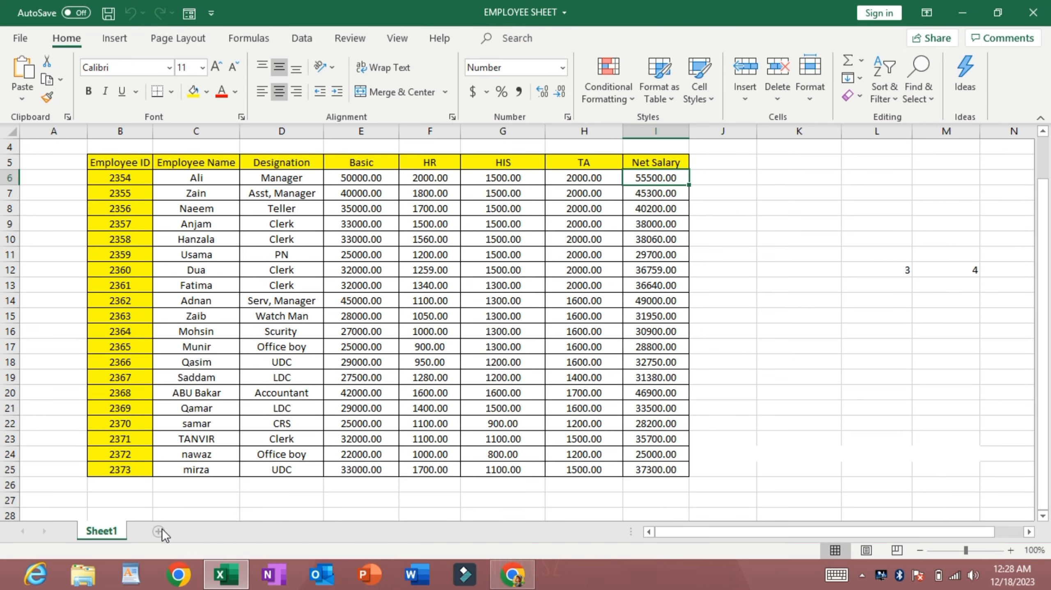
Add a new blank worksheet after Sheet1 and return to the employee table on Sheet1
{"action": "left_click", "coordinate": [158, 532]}
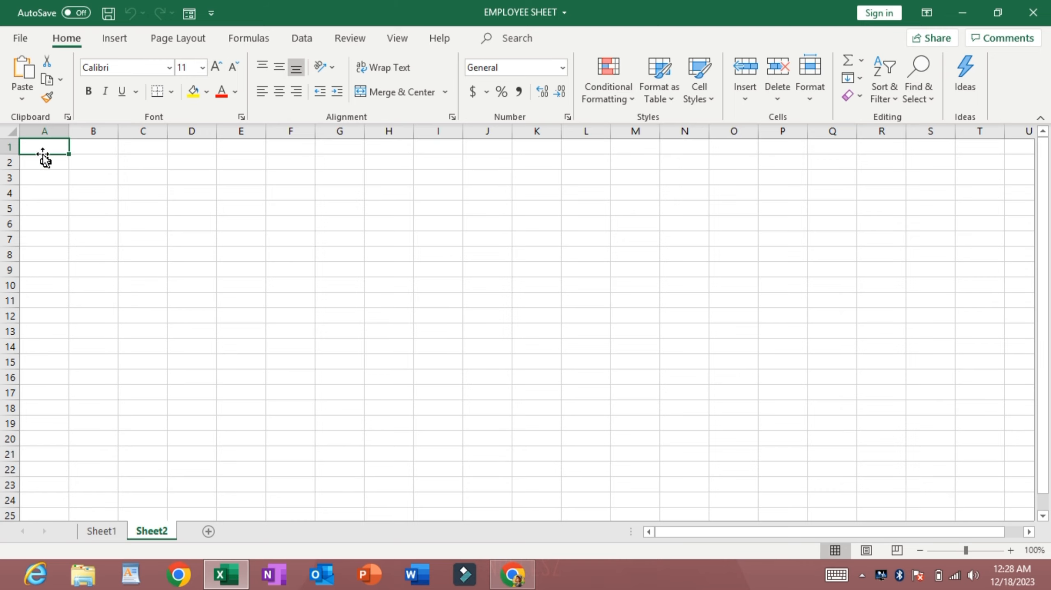
{"action": "left_click", "coordinate": [104, 532]}
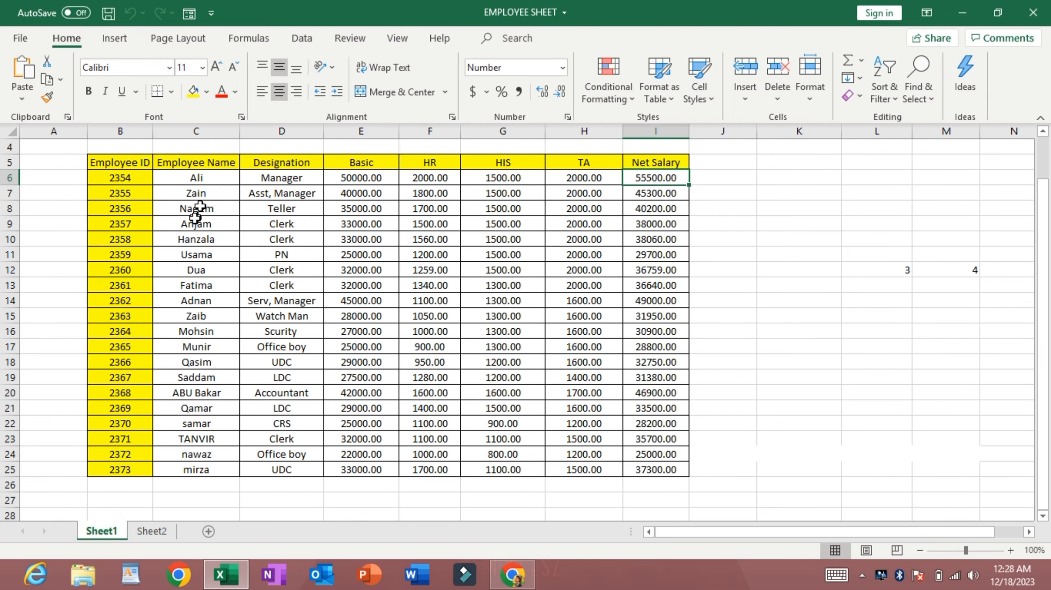
Define the workbook-scope name abc for the whole employee table, headers included, in B5:I25 of Sheet1
{"action": "scroll", "coordinate": [149, 245], "scroll_direction": "up", "scroll_amount": 1}
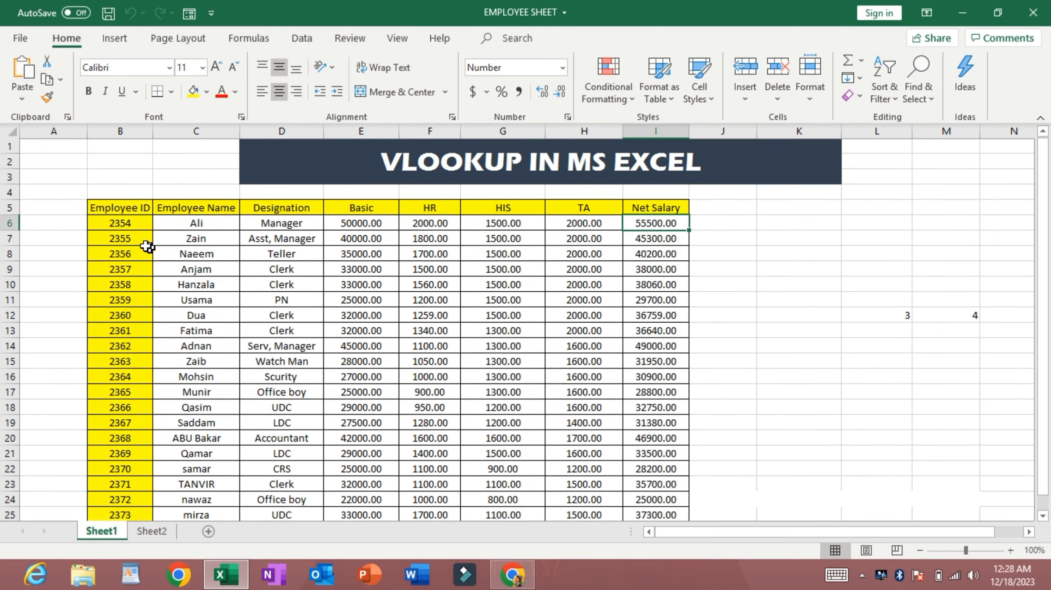
{"action": "left_click_drag", "start_coordinate": [99, 207], "coordinate": [664, 419]}
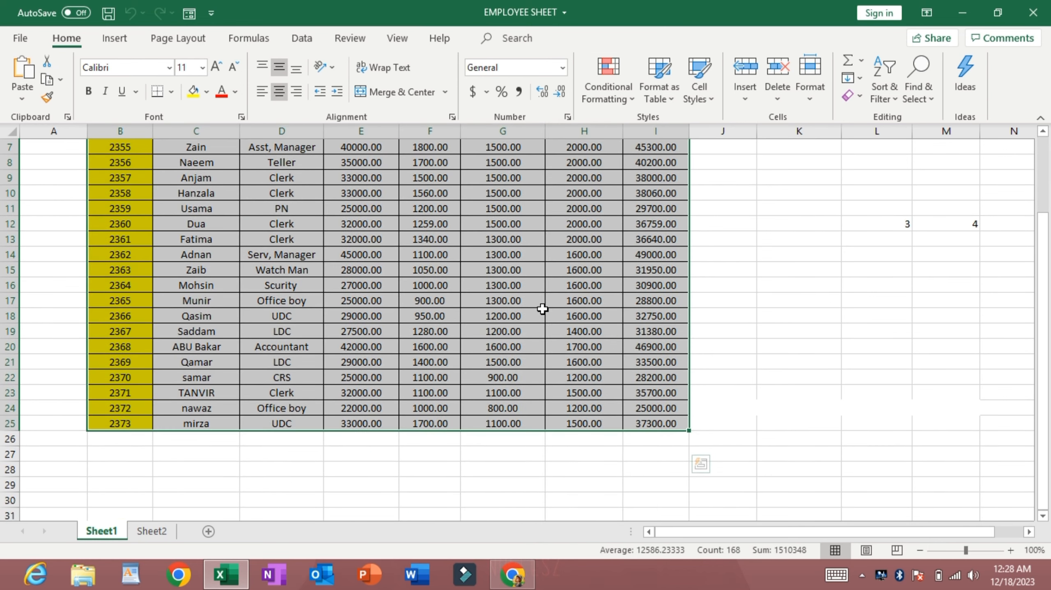
{"action": "left_click", "coordinate": [244, 38]}
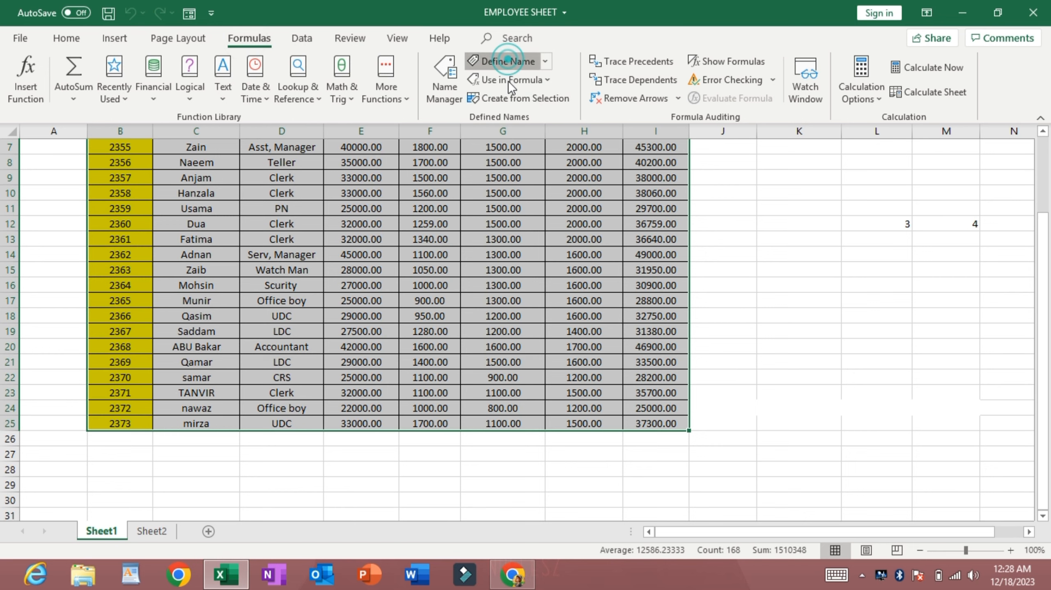
{"action": "left_click", "coordinate": [506, 62]}
{"action": "key", "text": "BackSpace"}
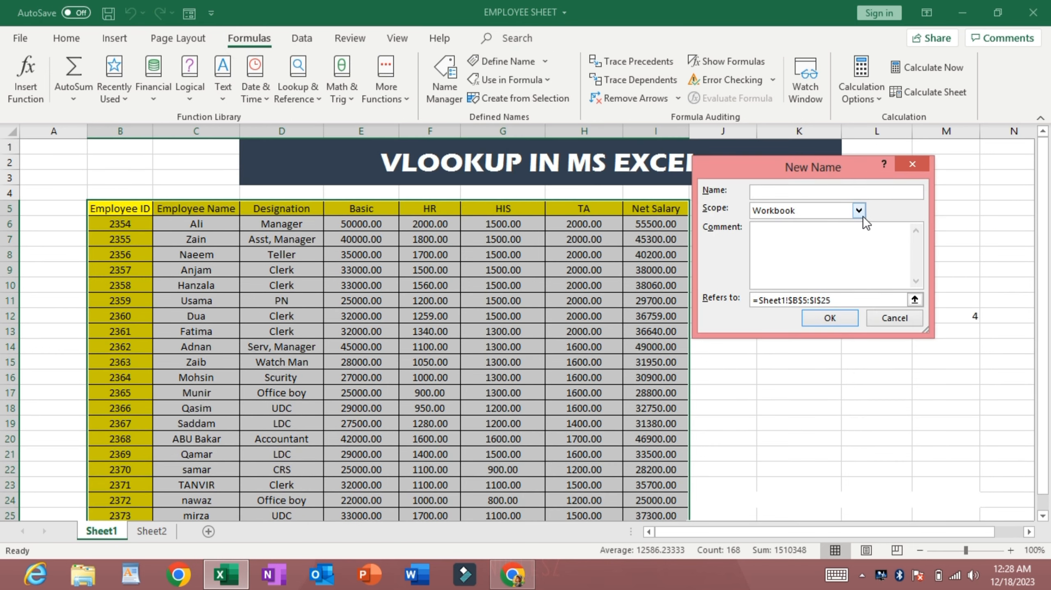
{"action": "type", "text": "abc"}
{"action": "key", "text": "Return"}
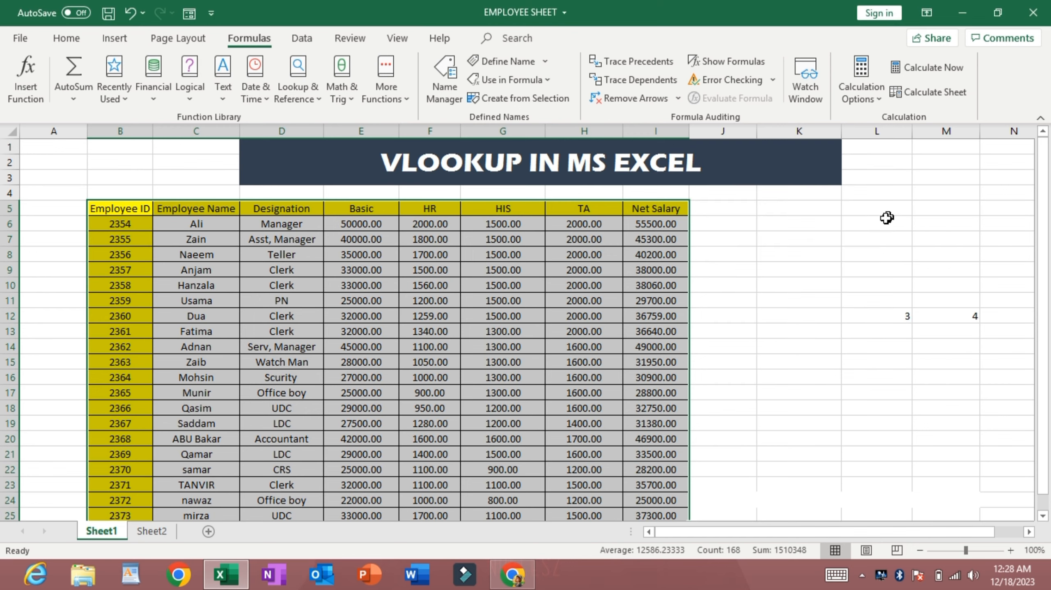
{"action": "scroll", "coordinate": [775, 288], "scroll_direction": "down", "scroll_amount": 1}
{"action": "left_click", "coordinate": [776, 290]}
{"action": "scroll", "coordinate": [662, 370], "scroll_direction": "down", "scroll_amount": 3}
{"action": "scroll", "coordinate": [657, 370], "scroll_direction": "up", "scroll_amount": 3}
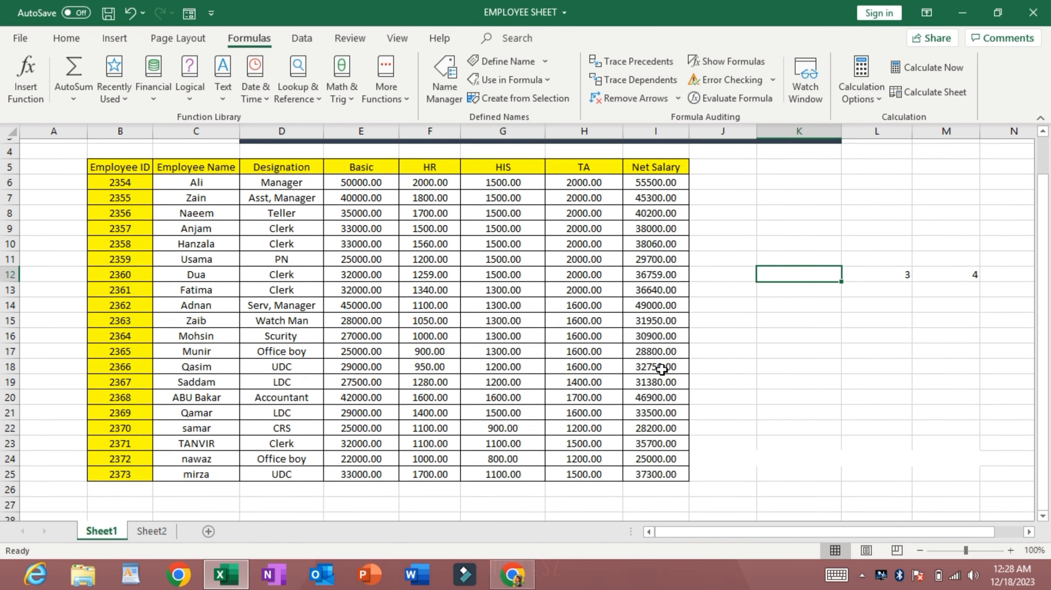
{"action": "scroll", "coordinate": [657, 370], "scroll_direction": "down", "scroll_amount": 1}
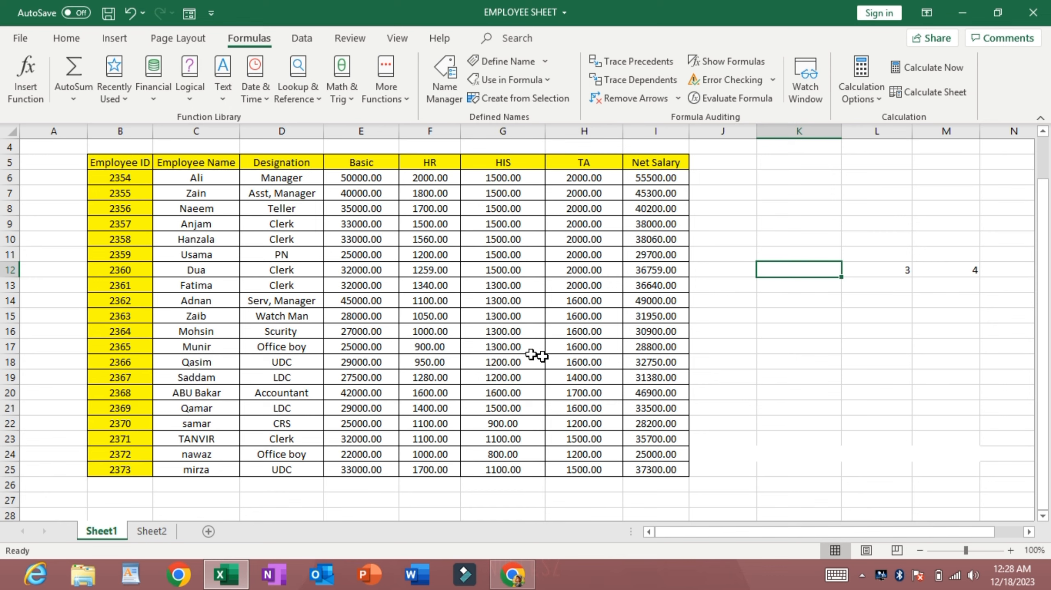
{"action": "scroll", "coordinate": [439, 350], "scroll_direction": "down", "scroll_amount": 1}
{"action": "scroll", "coordinate": [422, 359], "scroll_direction": "up", "scroll_amount": 2}
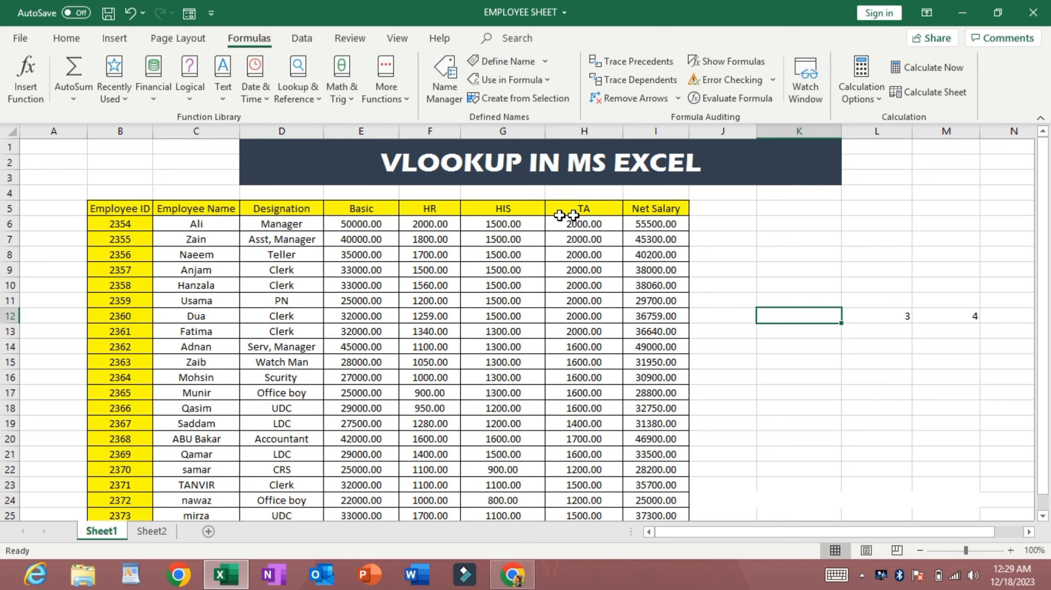
Copy the header row from Employee ID to Net Salary (B5:I5) on Sheet1 and paste it at A1 of Sheet2
{"action": "left_click_drag", "start_coordinate": [132, 209], "coordinate": [653, 209]}
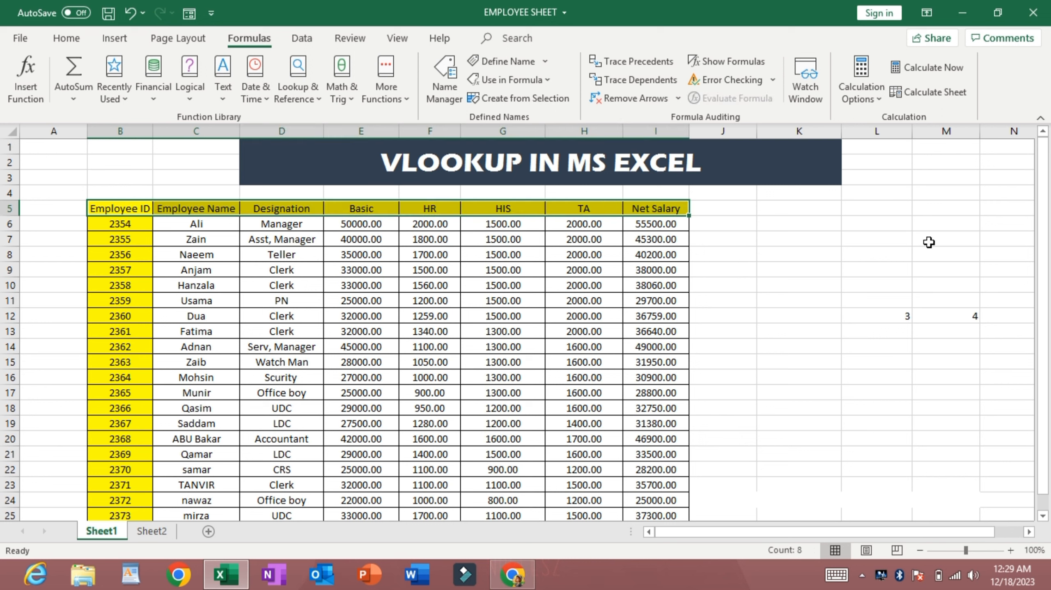
{"action": "key", "text": "ctrl+c"}
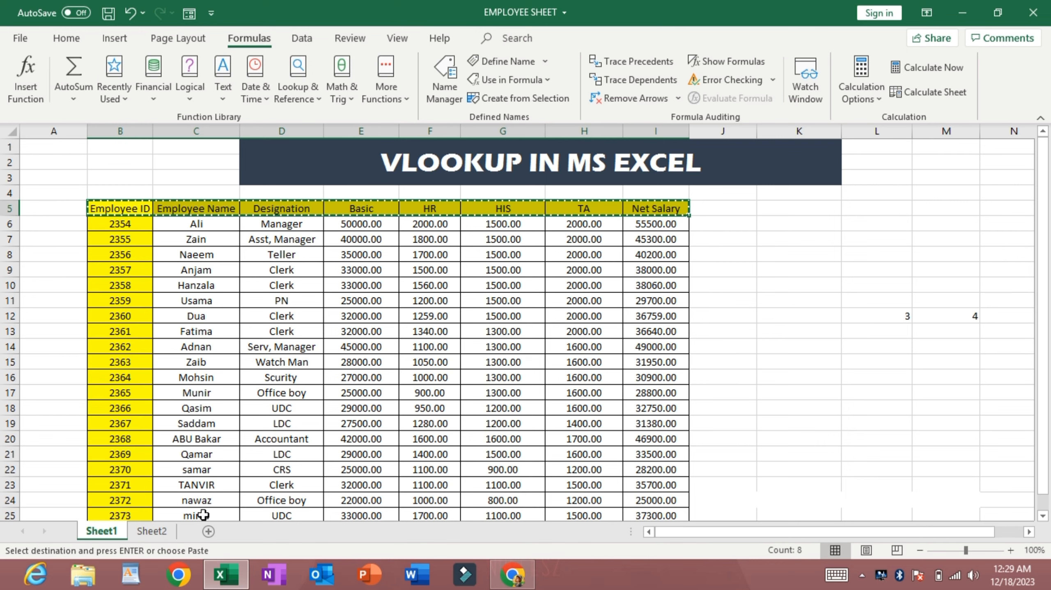
{"action": "left_click", "coordinate": [169, 531]}
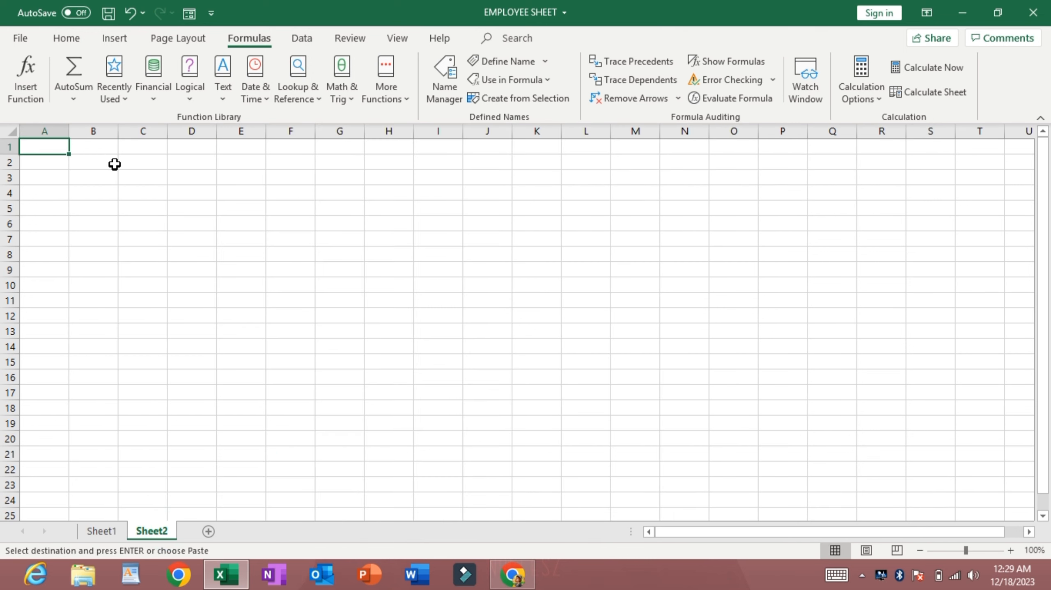
{"action": "key", "text": "ctrl+v"}
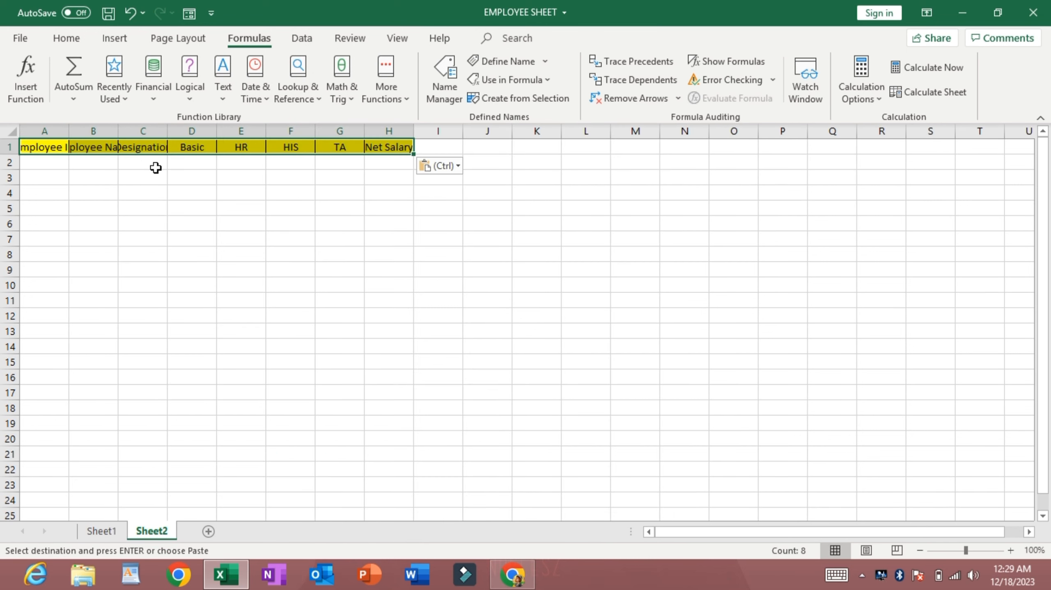
{"action": "left_click", "coordinate": [466, 246]}
Widen all columns of Sheet2 equally so that every pasted header fits in its cell
{"action": "left_click", "coordinate": [12, 132]}
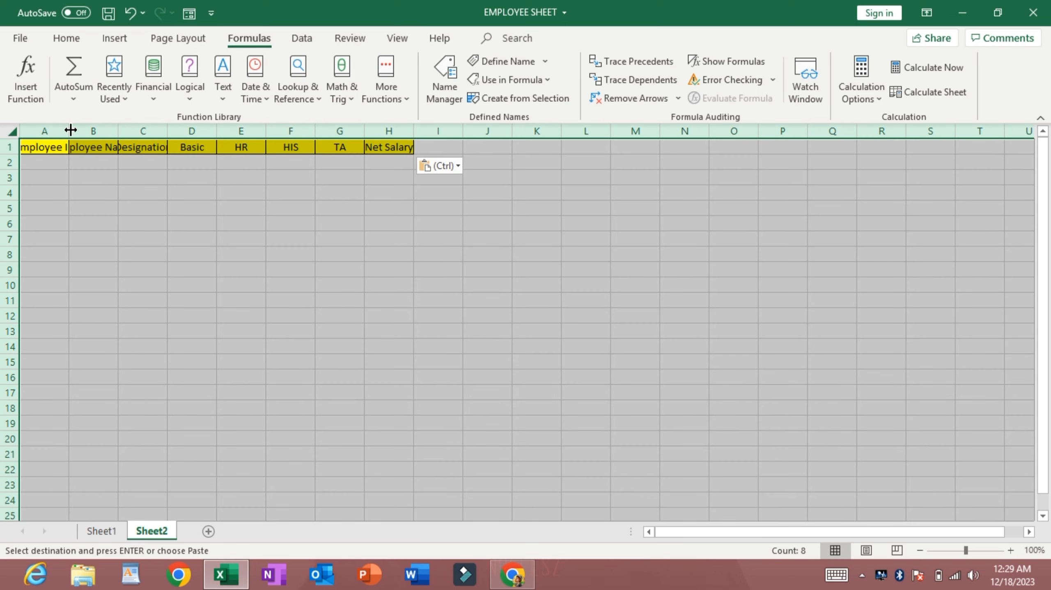
{"action": "left_click_drag", "start_coordinate": [69, 131], "coordinate": [133, 136]}
{"action": "left_click", "coordinate": [269, 236]}
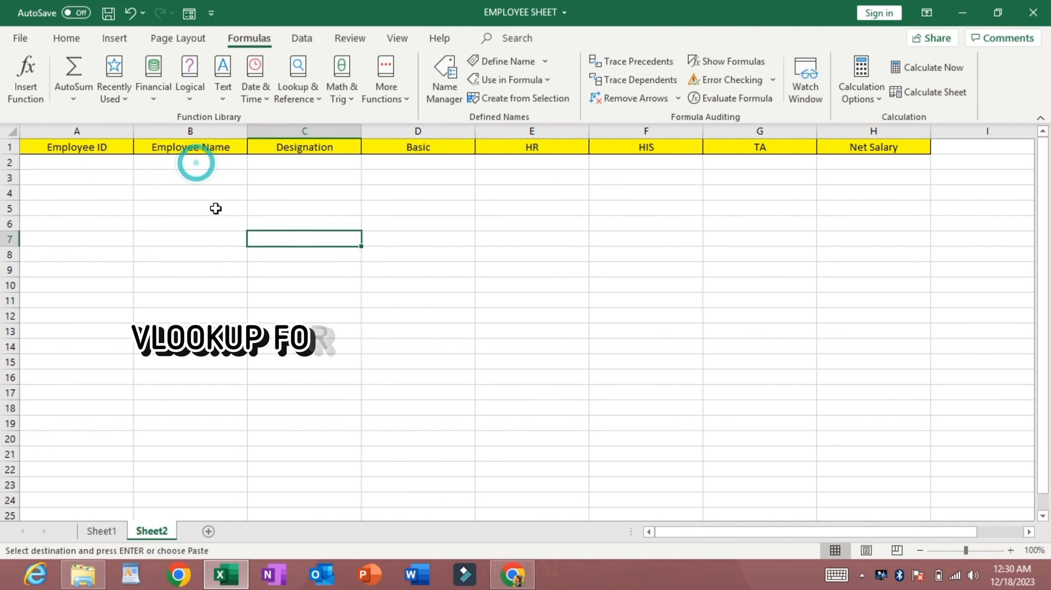
Start a VLOOKUP formula in B2 of Sheet2 with the Employee ID cell A2 as the lookup value
{"action": "left_click", "coordinate": [209, 165]}
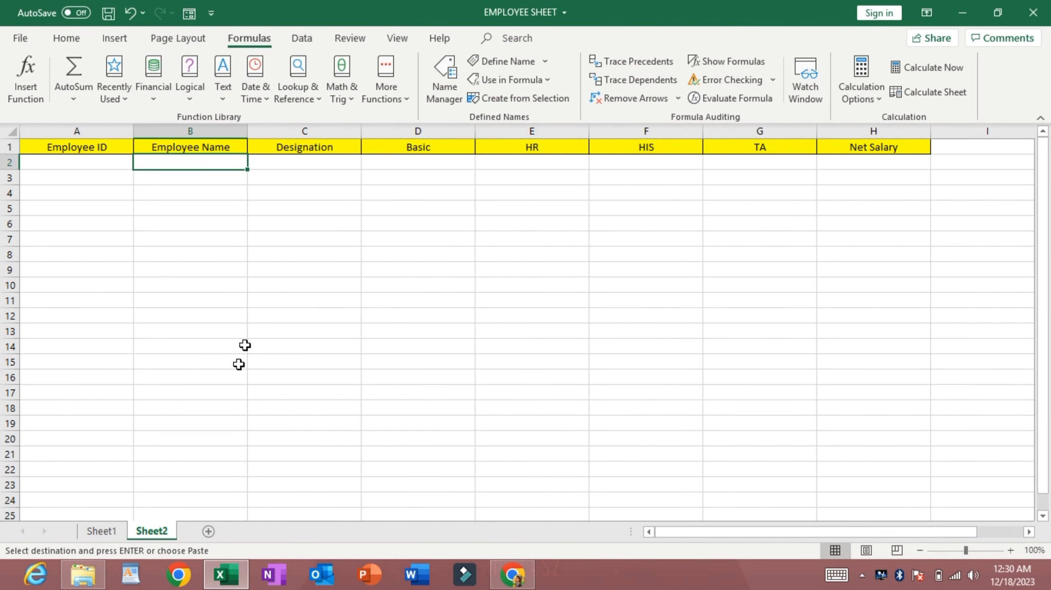
{"action": "left_click", "coordinate": [220, 163]}
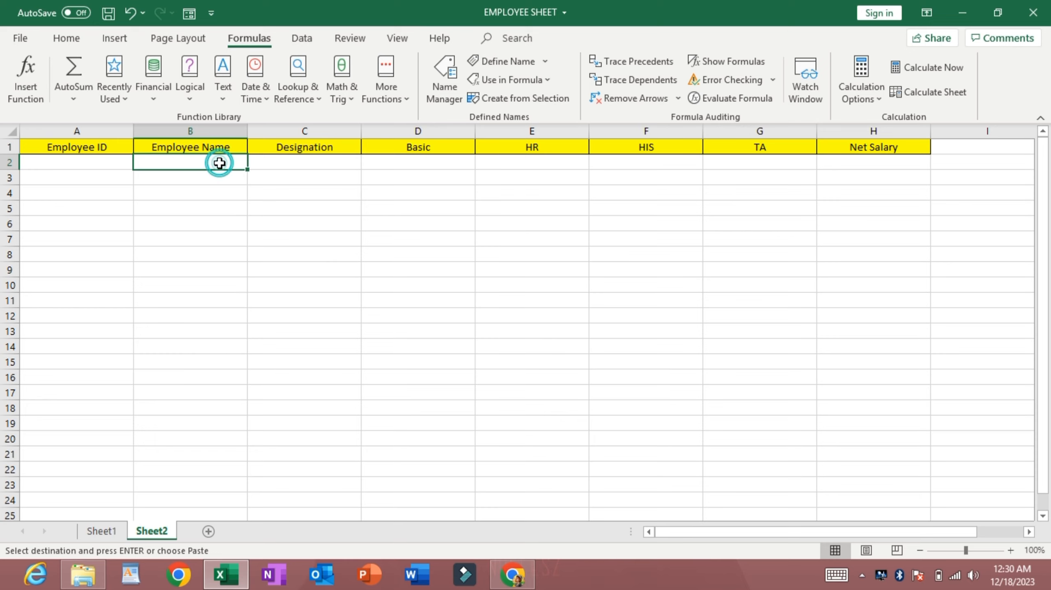
{"action": "type", "text": "="}
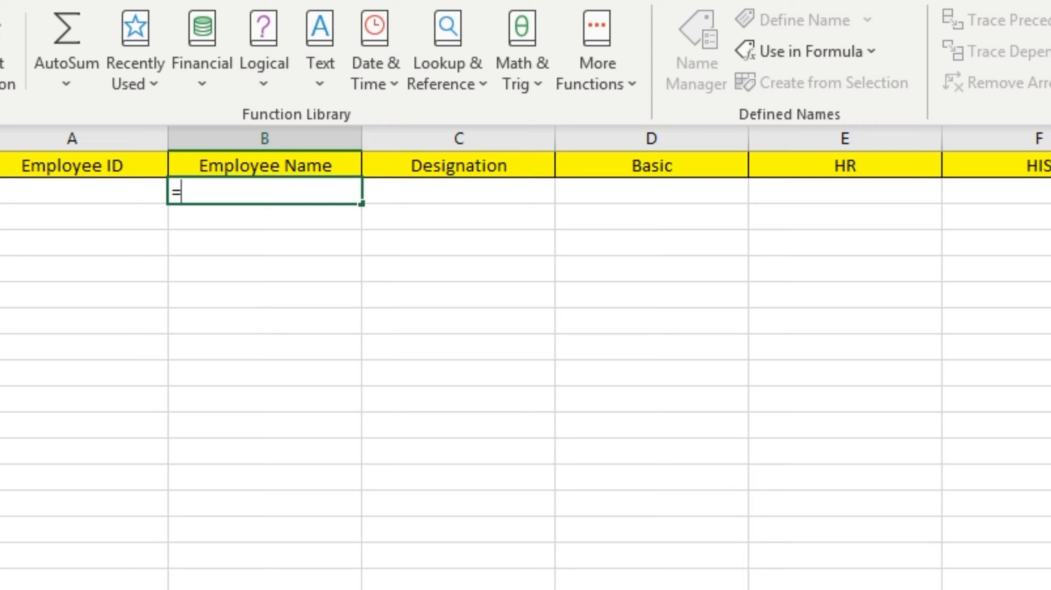
{"action": "type", "text": "VLOOKUP"}
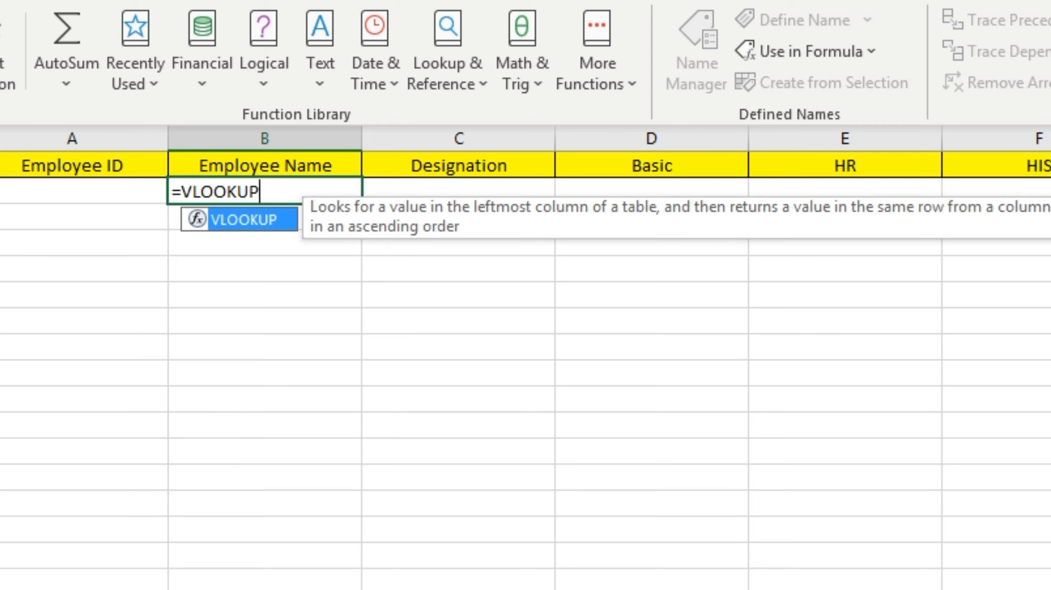
{"action": "type", "text": "("}
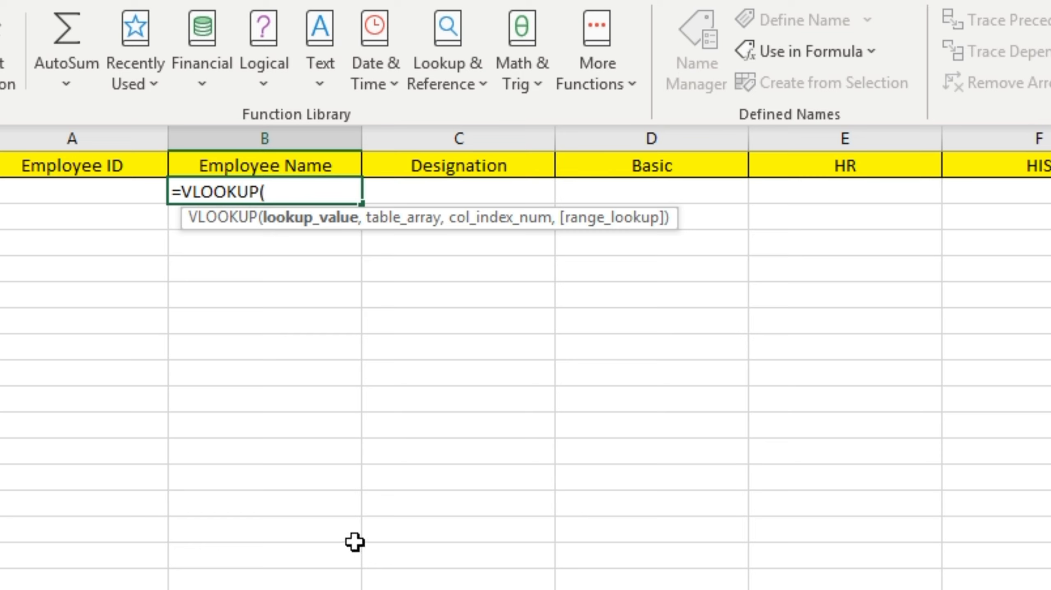
{"action": "left_click", "coordinate": [90, 199]}
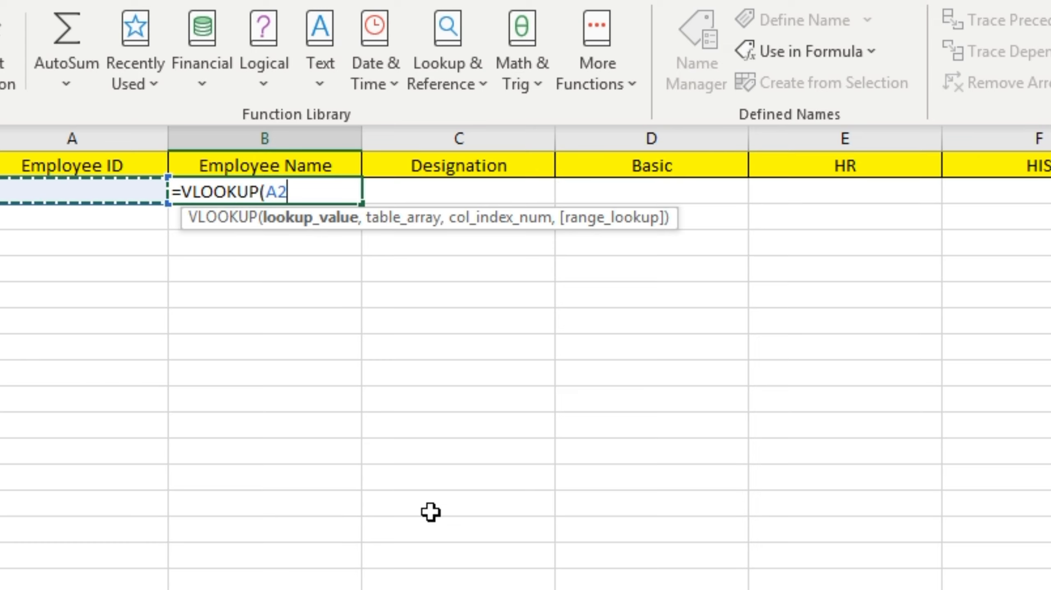
{"action": "type", "text": ","}
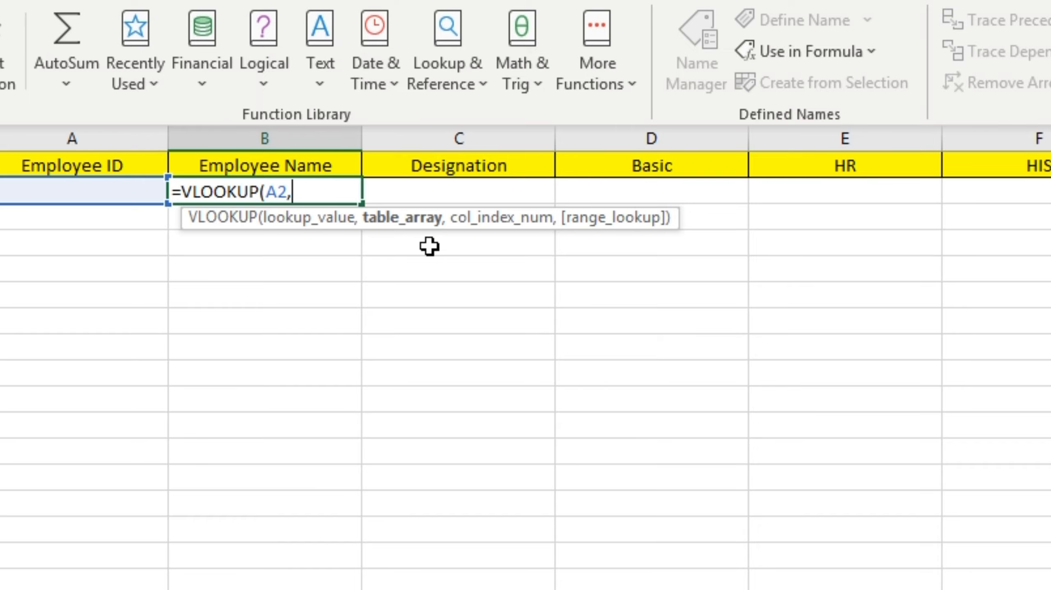
Review the employee table on Sheet1 as the source for the table array and return to Sheet2
{"action": "left_click", "coordinate": [101, 531]}
{"action": "scroll", "coordinate": [184, 343], "scroll_direction": "down", "scroll_amount": 1}
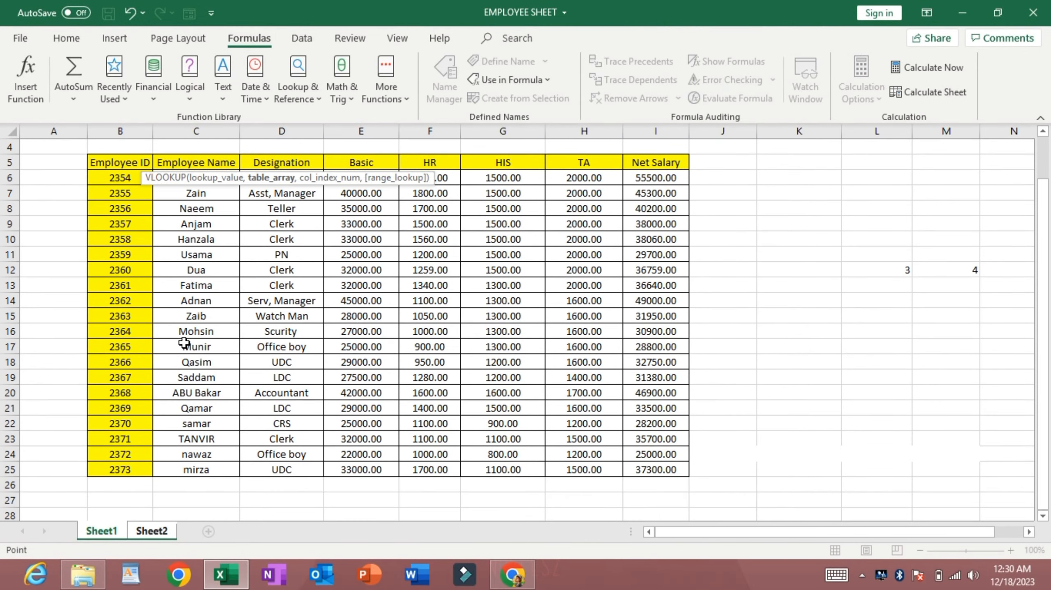
{"action": "scroll", "coordinate": [184, 343], "scroll_direction": "up", "scroll_amount": 1}
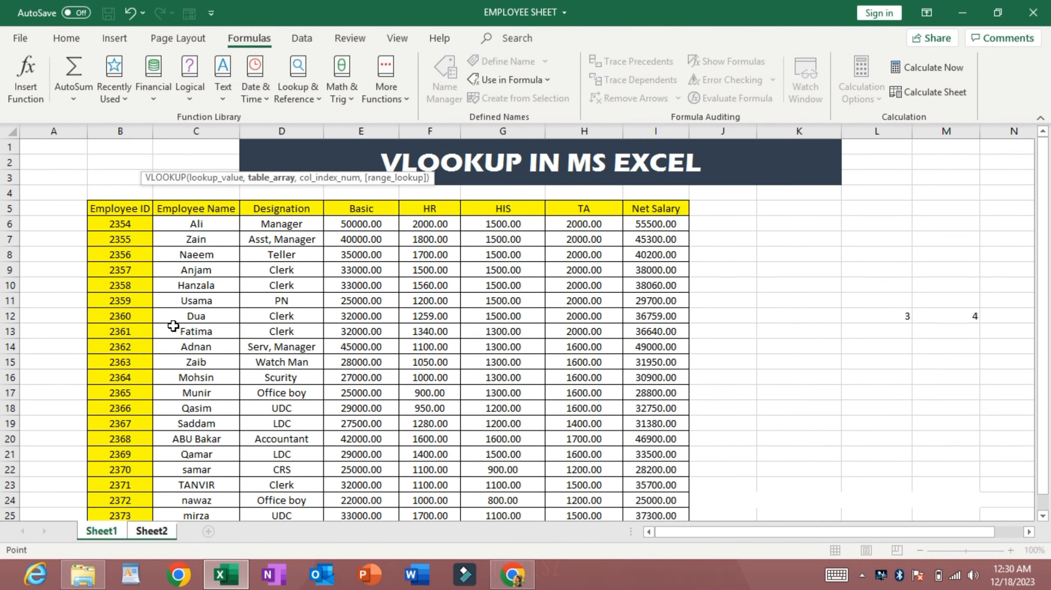
{"action": "scroll", "coordinate": [375, 344], "scroll_direction": "down", "scroll_amount": 2}
{"action": "scroll", "coordinate": [608, 321], "scroll_direction": "up", "scroll_amount": 1}
{"action": "scroll", "coordinate": [608, 321], "scroll_direction": "up", "scroll_amount": 1}
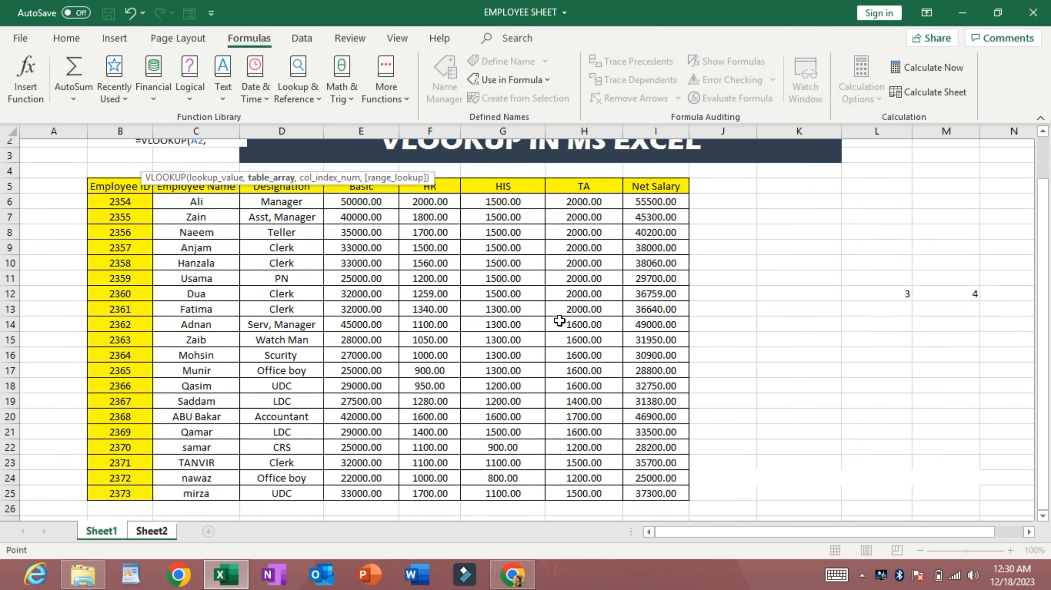
{"action": "scroll", "coordinate": [596, 323], "scroll_direction": "down", "scroll_amount": 1}
{"action": "left_click", "coordinate": [152, 531]}
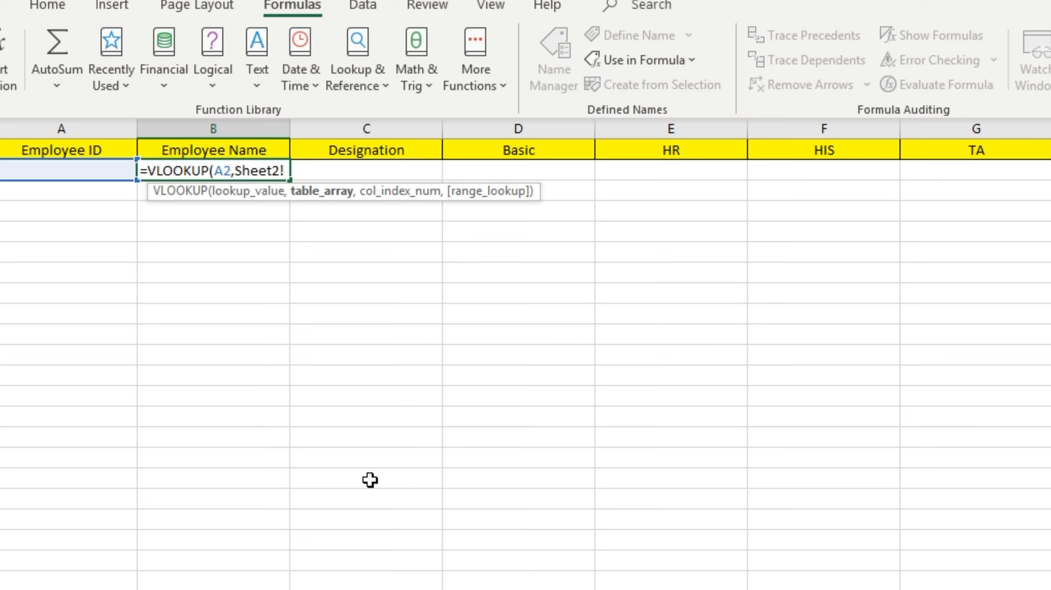
Replace the stray Sheet2! reference in the B2 formula with the named range abc as the table array
{"action": "key", "text": "BackSpace"}
{"action": "key", "text": "BackSpace"}
{"action": "key", "text": "BackSpace"}
{"action": "key", "text": "BackSpace"}
{"action": "key", "text": "BackSpace"}
{"action": "key", "text": "BackSpace"}
{"action": "key", "text": "BackSpace"}
{"action": "type", "text": "abc,"}
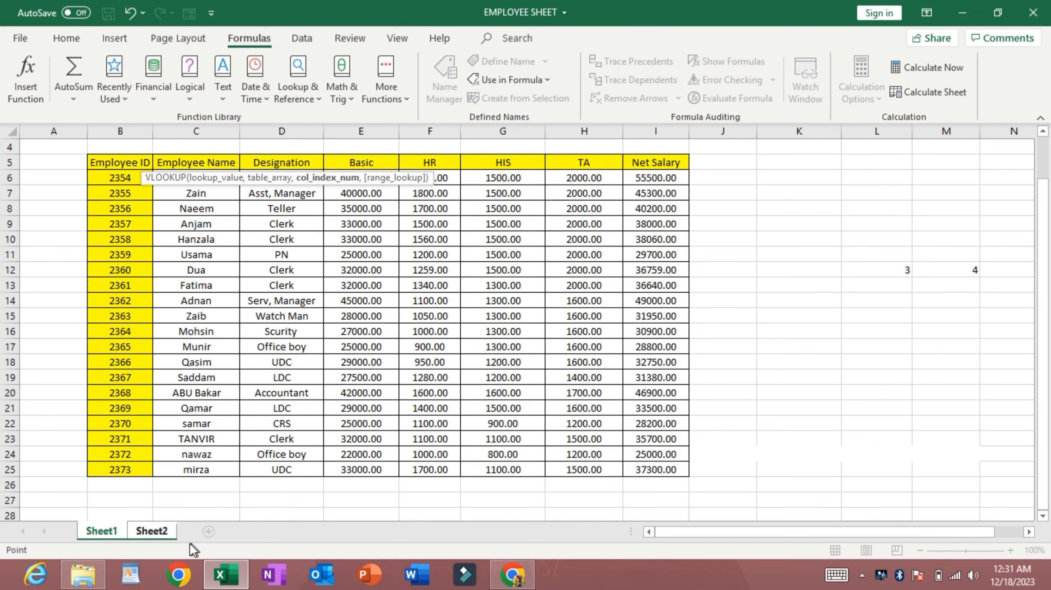
Clear the stray Sheet2! reference and complete the B2 formula as =VLOOKUP(A2,abc,2,0)
{"action": "left_click", "coordinate": [167, 534]}
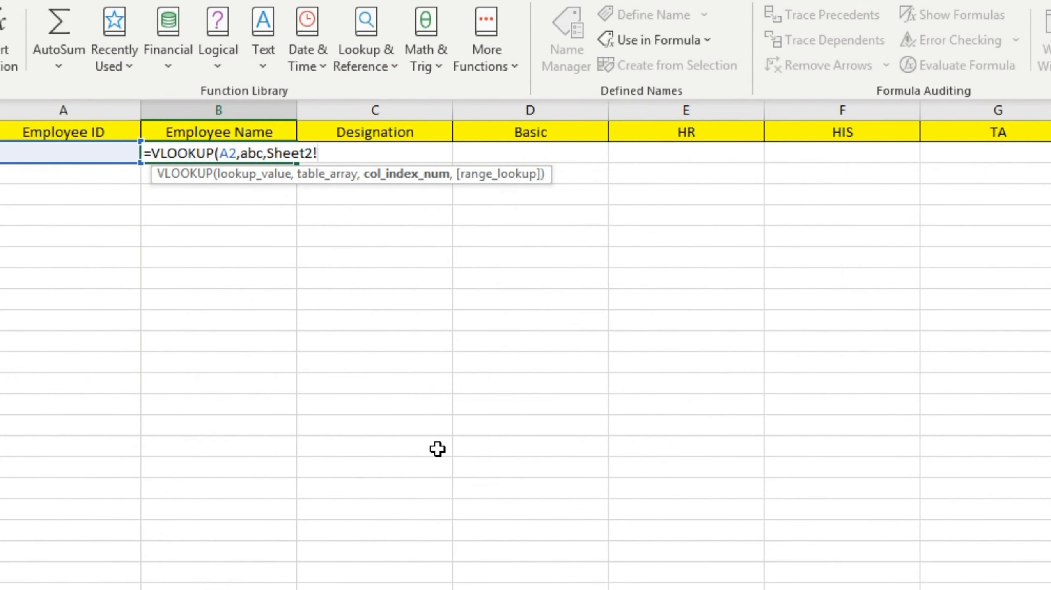
{"action": "key", "text": "BackSpace"}
{"action": "key", "text": "BackSpace"}
{"action": "key", "text": "BackSpace"}
{"action": "key", "text": "BackSpace"}
{"action": "key", "text": "BackSpace"}
{"action": "key", "text": "BackSpace"}
{"action": "key", "text": "BackSpace"}
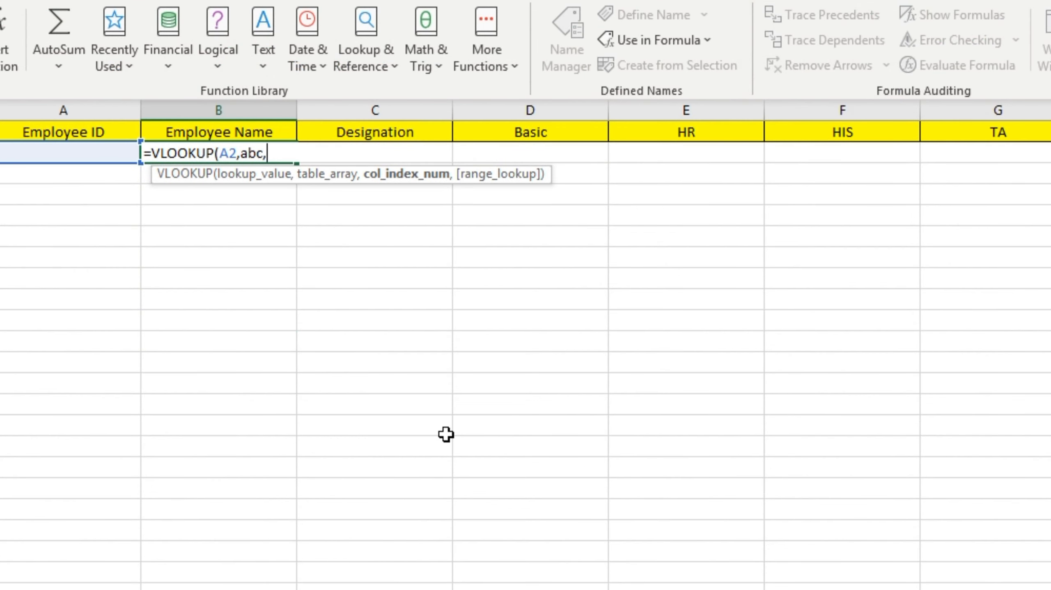
{"action": "type", "text": "2,"}
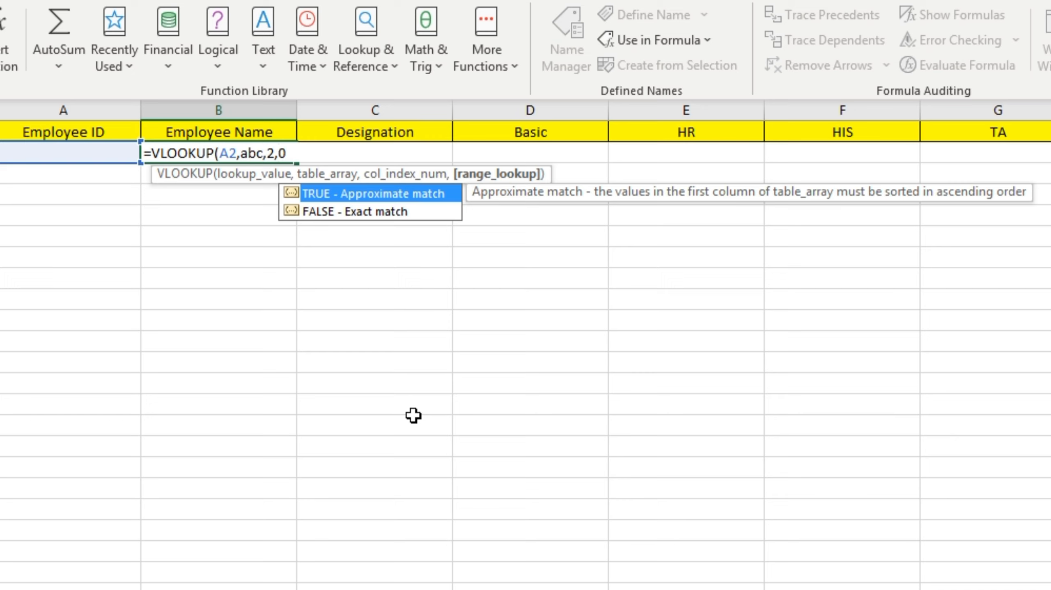
{"action": "type", "text": "0)"}
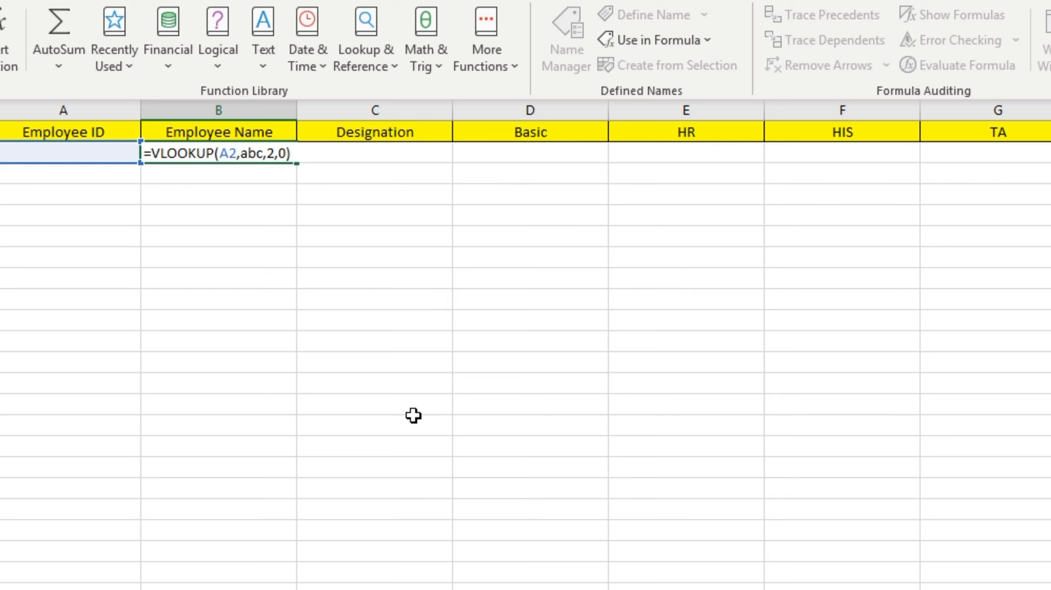
{"action": "key", "text": "Return"}
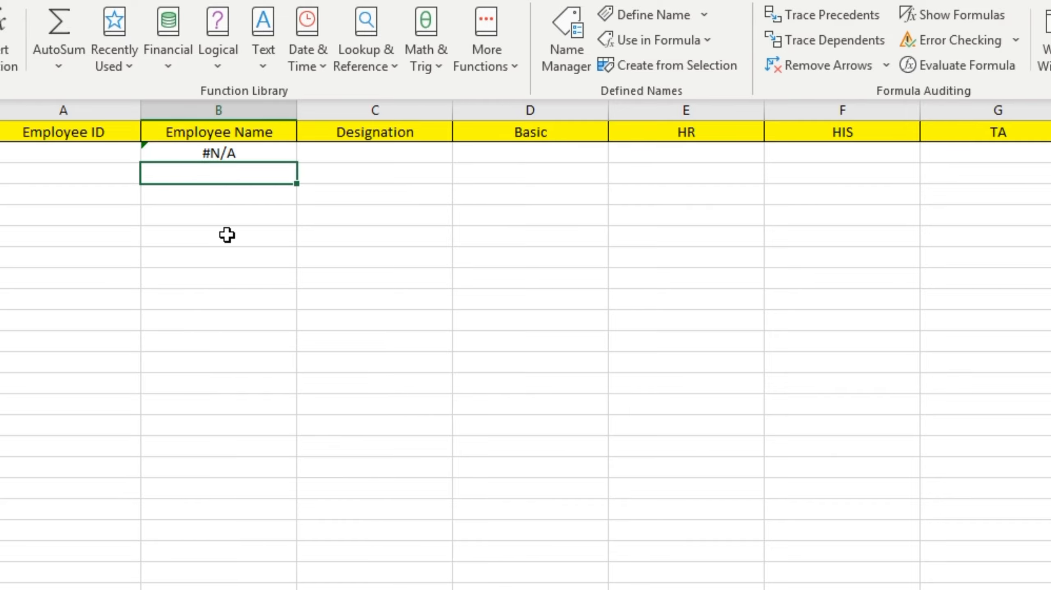
Enter in A2 of Sheet2 the Employee ID found in row 11 of the Sheet1 table
{"action": "left_click", "coordinate": [63, 157]}
{"action": "left_click", "coordinate": [103, 532]}
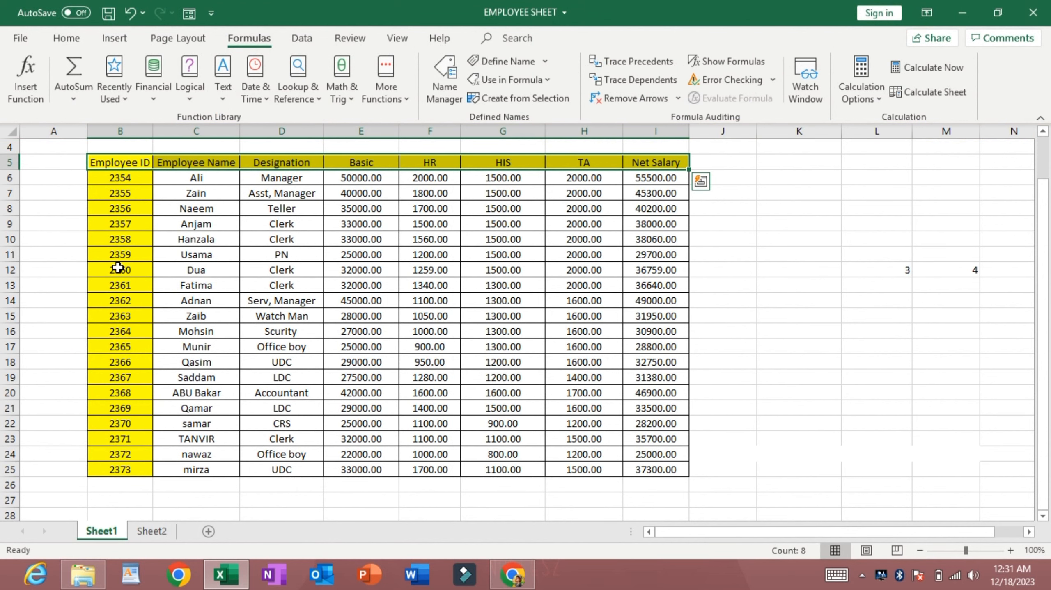
{"action": "left_click", "coordinate": [149, 532]}
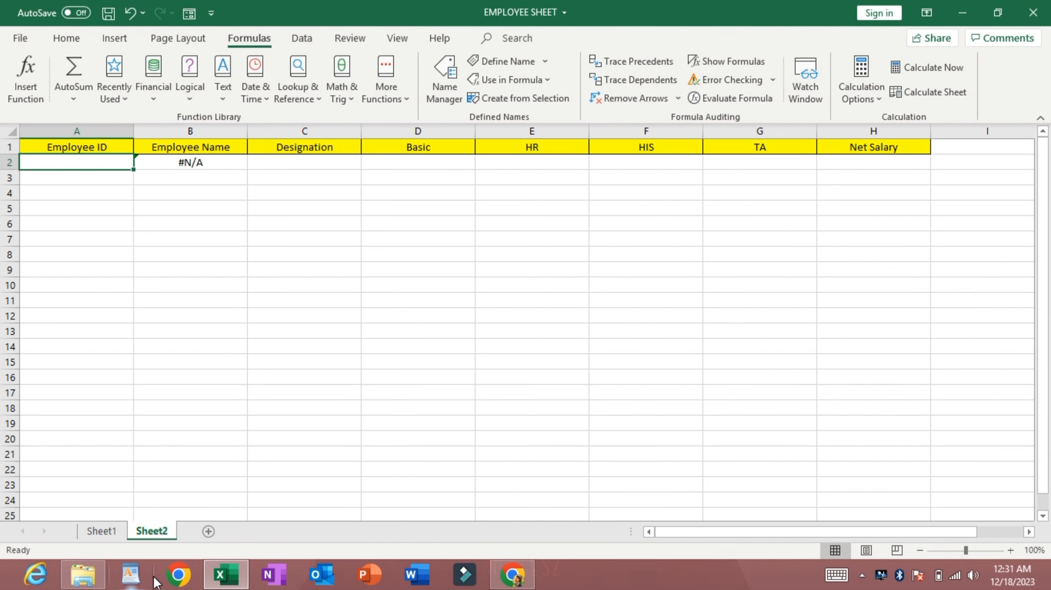
{"action": "type", "text": "2359"}
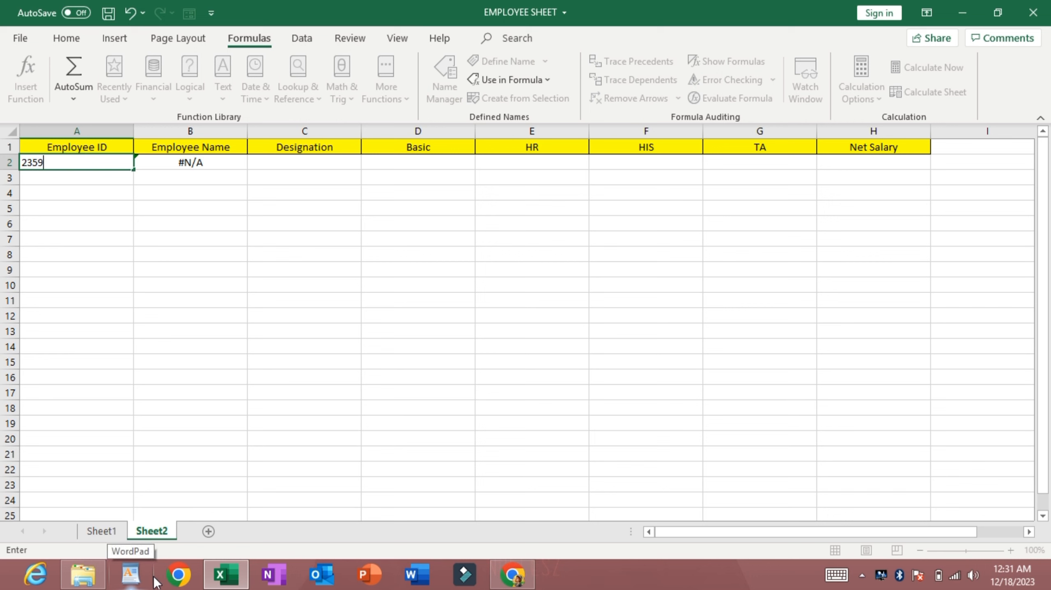
{"action": "key", "text": "ctrl+Return"}
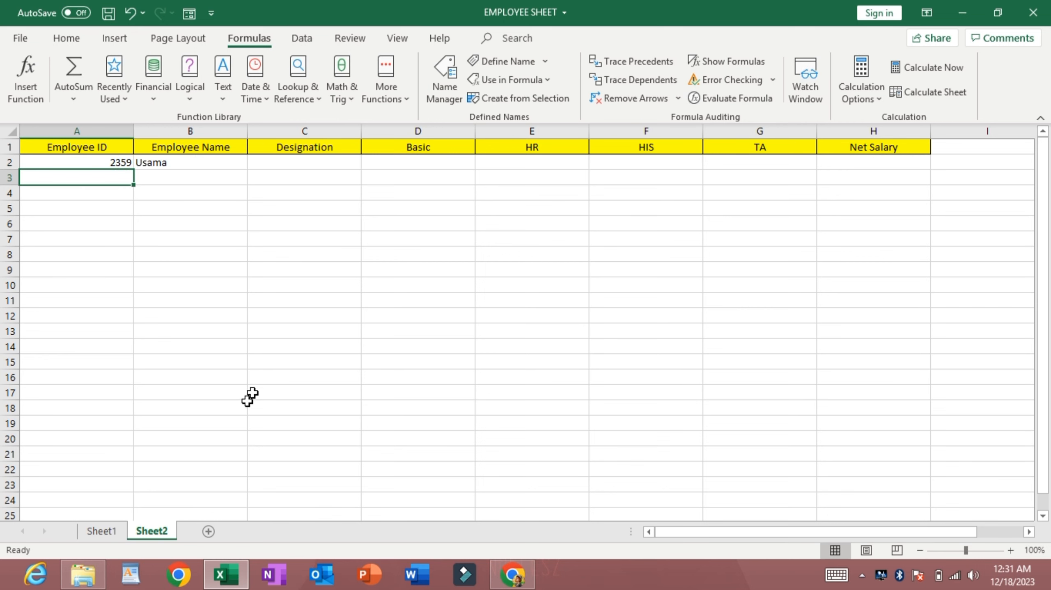
Check the name returned in B2 of Sheet2 against the matching employee record in row 11 of Sheet1
{"action": "left_click", "coordinate": [182, 162]}
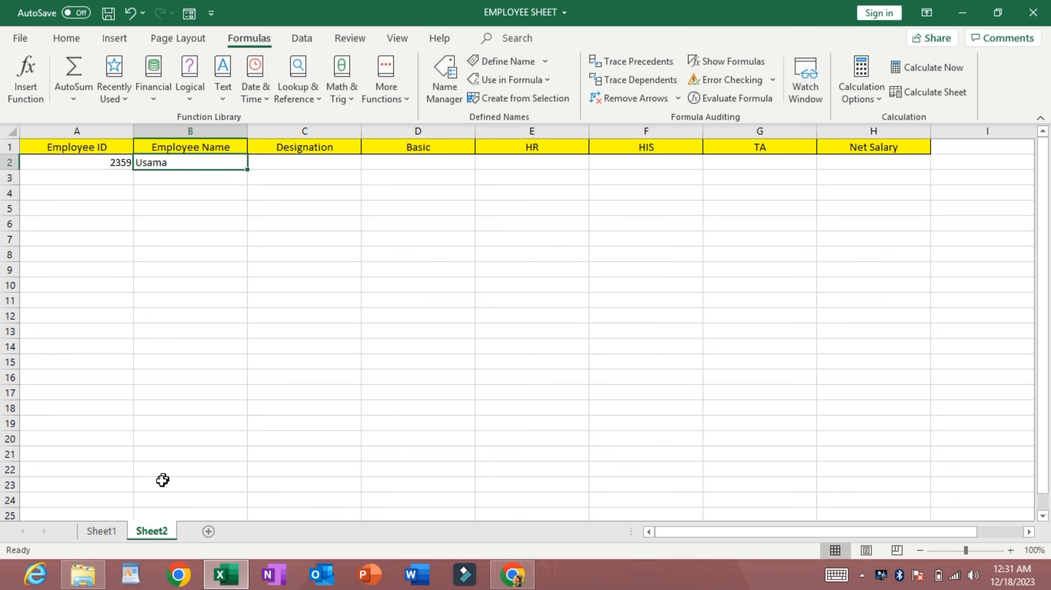
{"action": "left_click", "coordinate": [101, 532]}
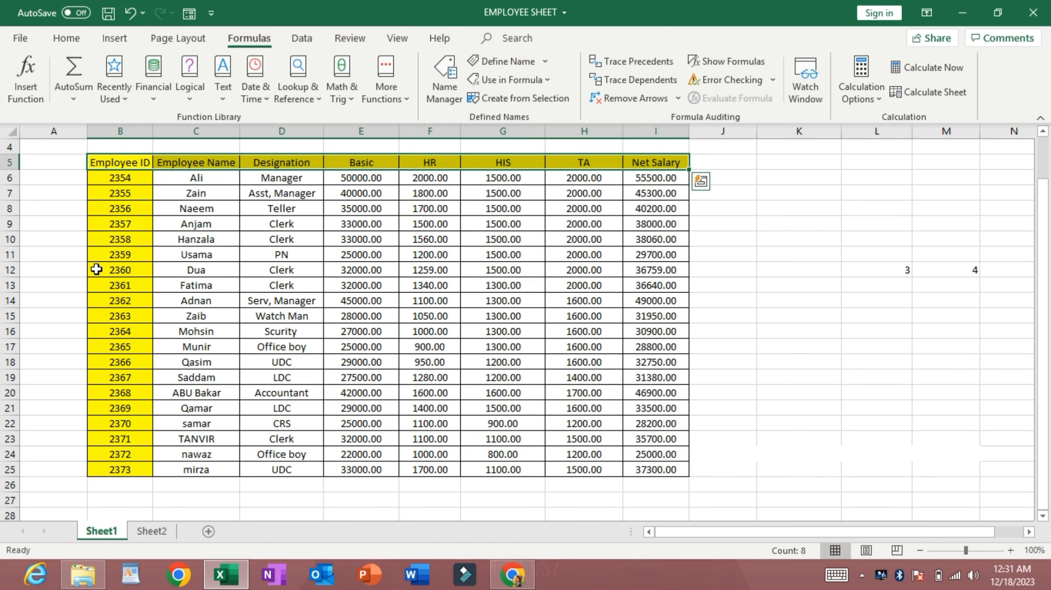
{"action": "left_click", "coordinate": [10, 254]}
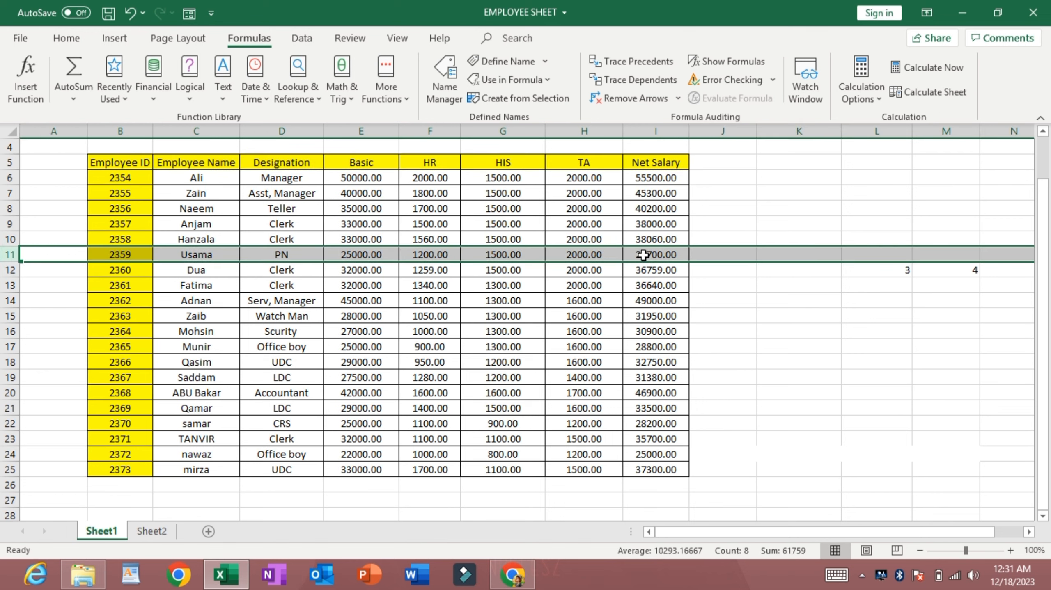
{"action": "left_click", "coordinate": [163, 533]}
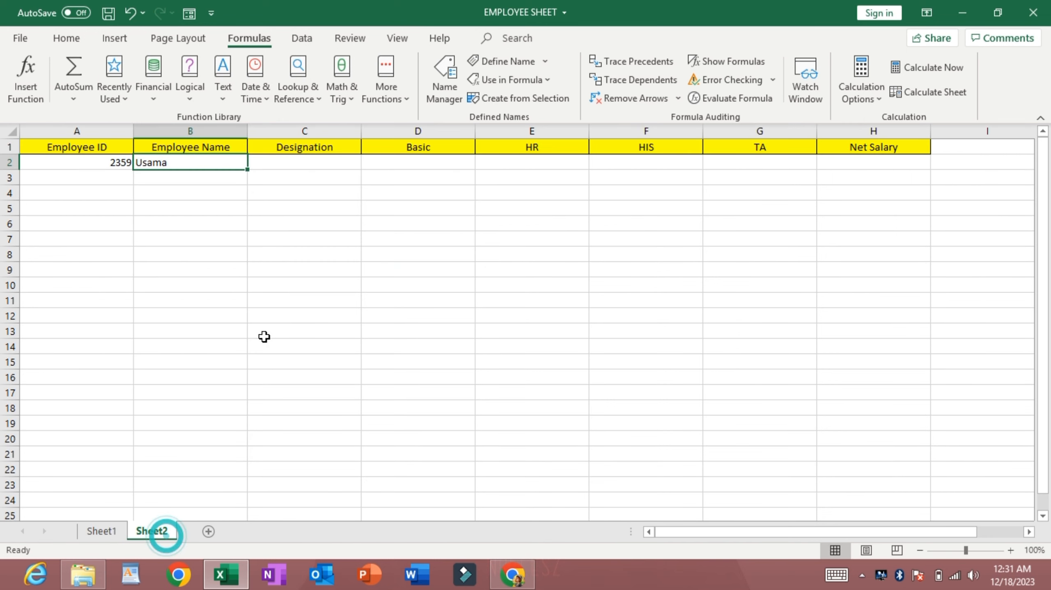
Fill the VLOOKUP formula from B2 across row 2 through the Net Salary column (H2)
{"action": "left_click", "coordinate": [231, 166]}
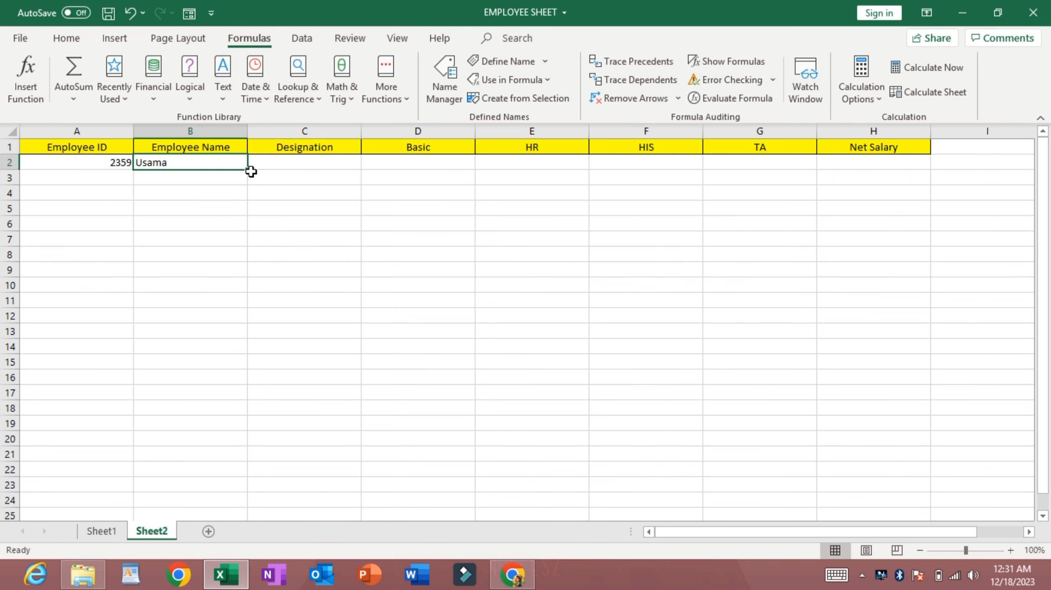
{"action": "left_click_drag", "start_coordinate": [248, 173], "coordinate": [918, 165]}
{"action": "left_click", "coordinate": [364, 213]}
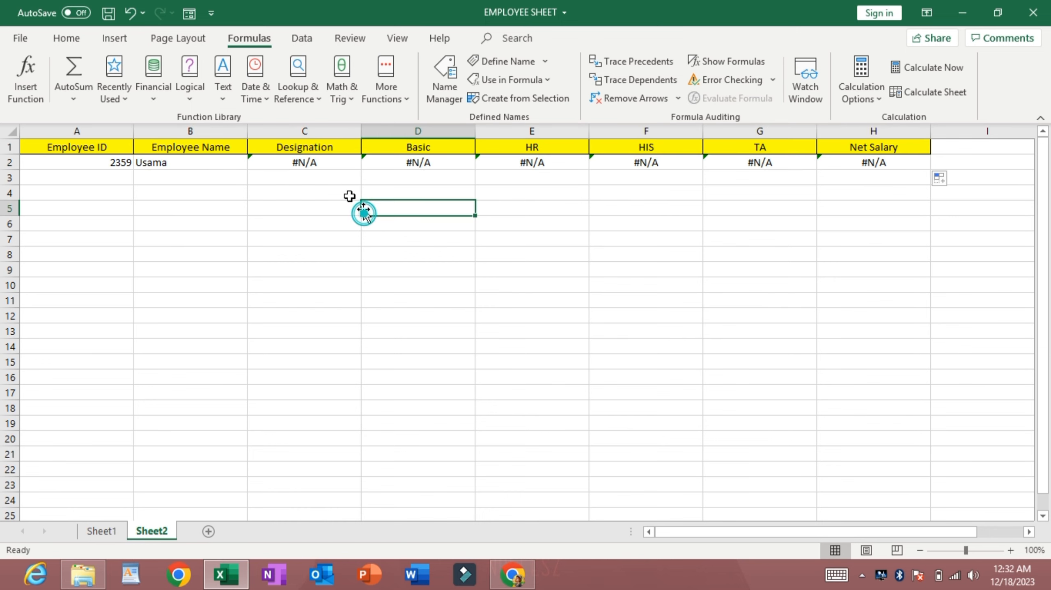
Inspect the filled formula in C2 to see which cell it uses as the lookup value
{"action": "left_click", "coordinate": [317, 167]}
{"action": "double_click", "coordinate": [318, 165]}
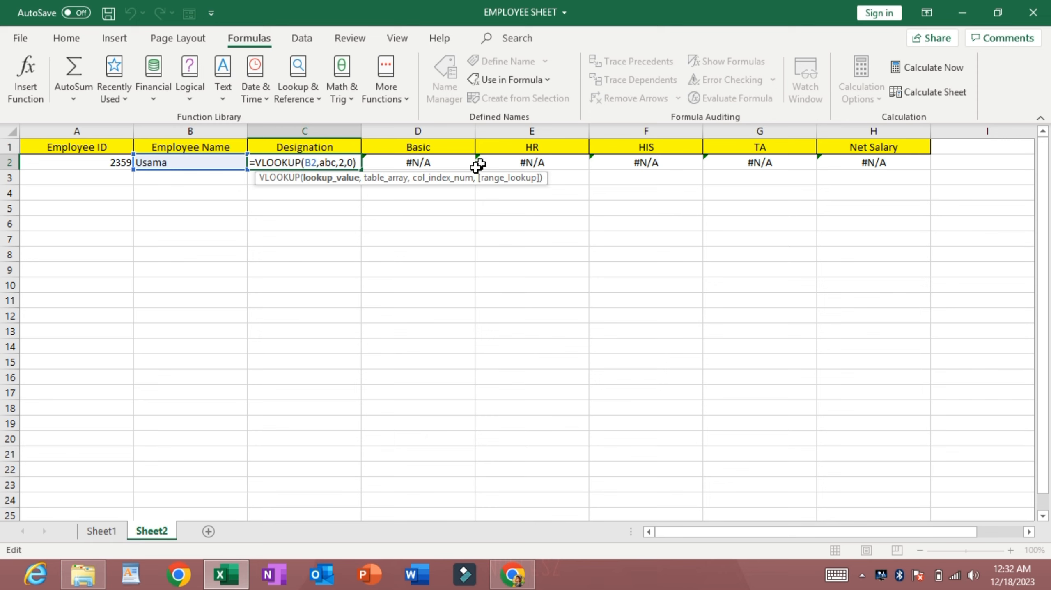
{"action": "left_click", "coordinate": [392, 214]}
{"action": "left_click", "coordinate": [277, 211]}
{"action": "left_click", "coordinate": [297, 274]}
{"action": "left_click", "coordinate": [205, 168]}
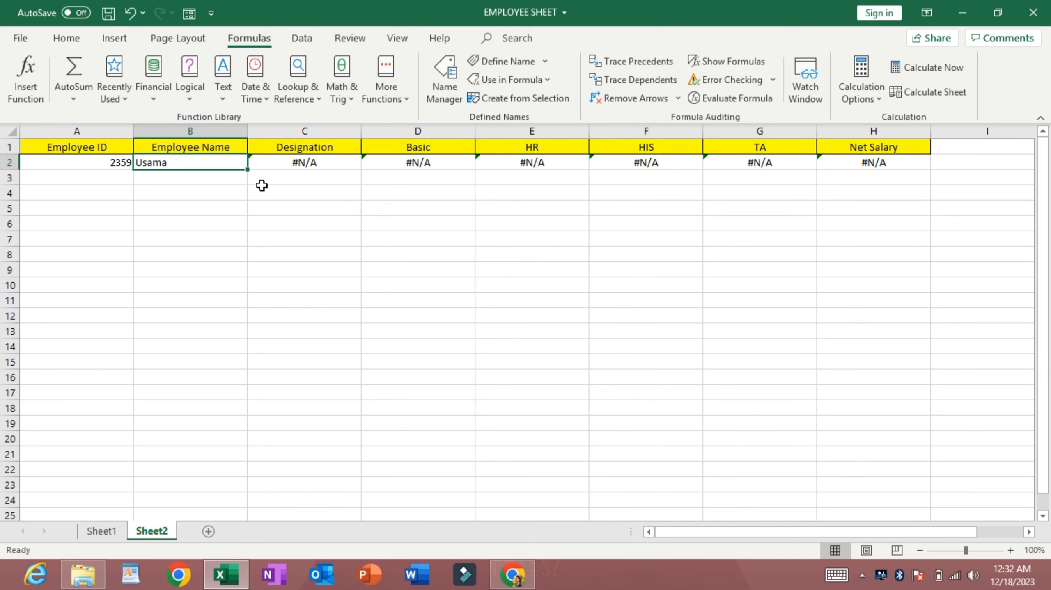
{"action": "double_click", "coordinate": [291, 163]}
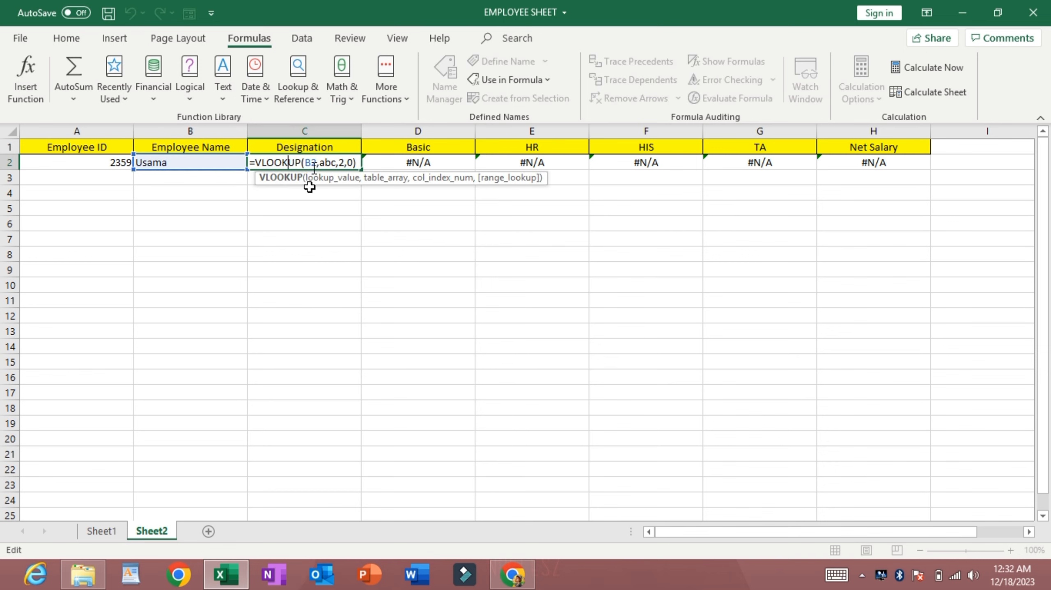
{"action": "left_click", "coordinate": [227, 196]}
Make the lookup value in the B2 formula the absolute reference $A$2
{"action": "double_click", "coordinate": [208, 165]}
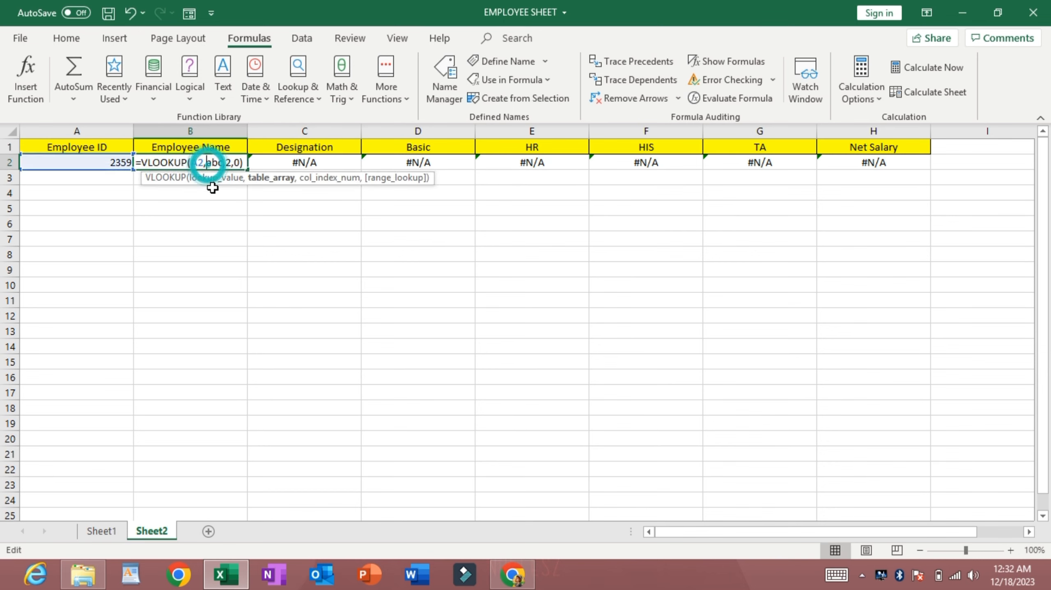
{"action": "left_click", "coordinate": [198, 163]}
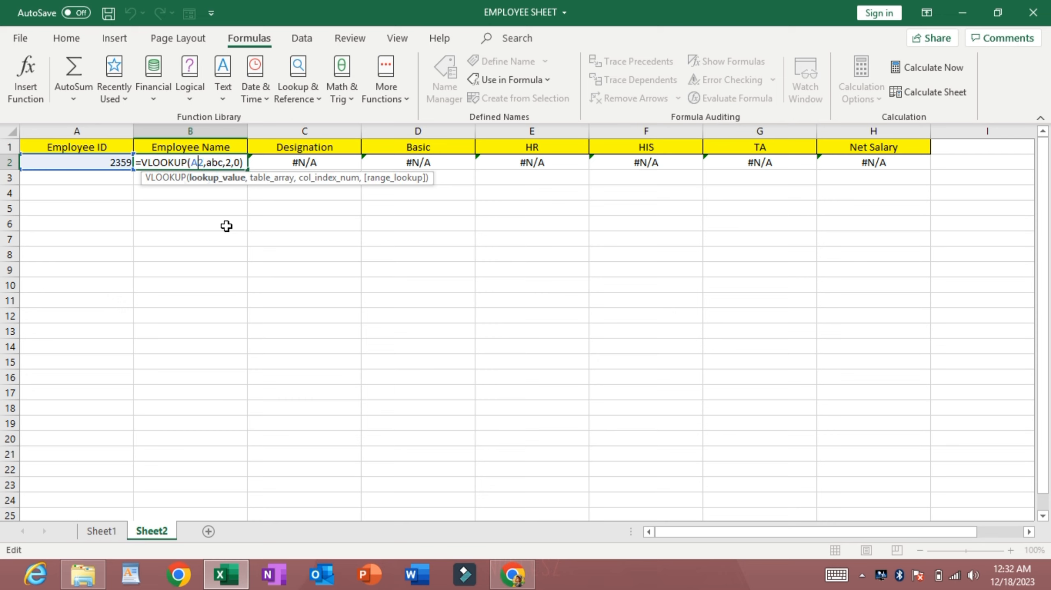
{"action": "key", "text": "F4"}
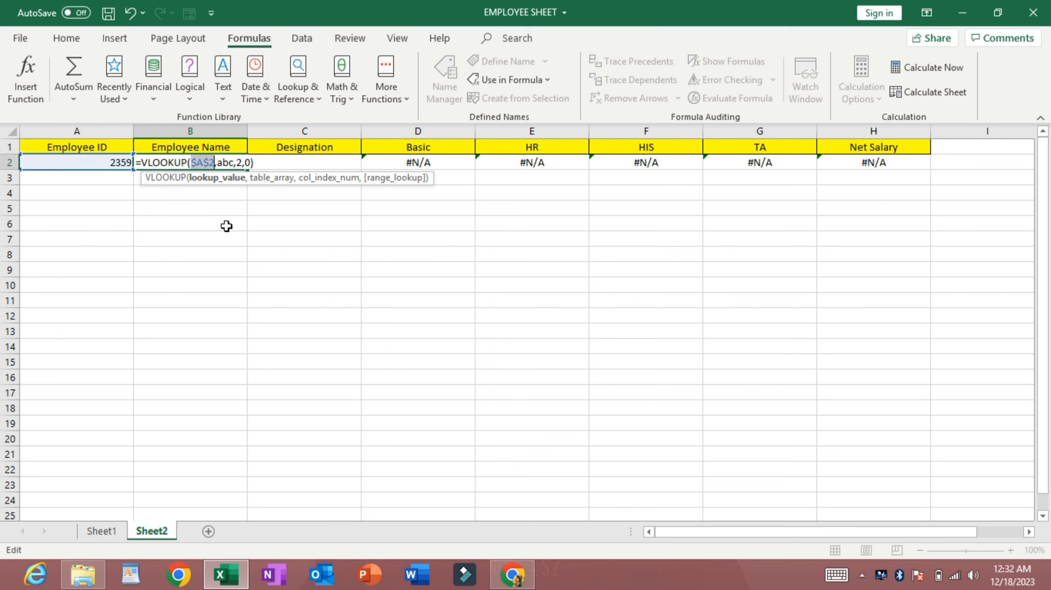
{"action": "key", "text": "Return"}
Refill C2:H2 with the B2 formula that uses the absolute lookup reference
{"action": "left_click", "coordinate": [234, 159]}
{"action": "left_click_drag", "start_coordinate": [247, 170], "coordinate": [908, 159]}
{"action": "left_click", "coordinate": [440, 272]}
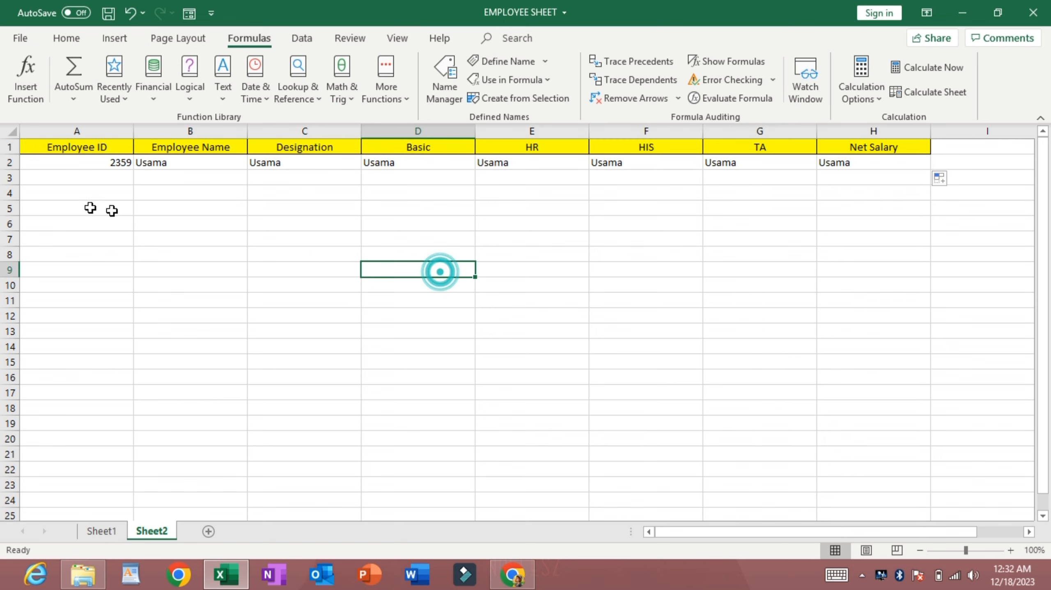
Center the contents of the employee record in A2:H2 both horizontally and vertically
{"action": "left_click", "coordinate": [98, 162]}
{"action": "left_click_drag", "start_coordinate": [67, 160], "coordinate": [902, 160]}
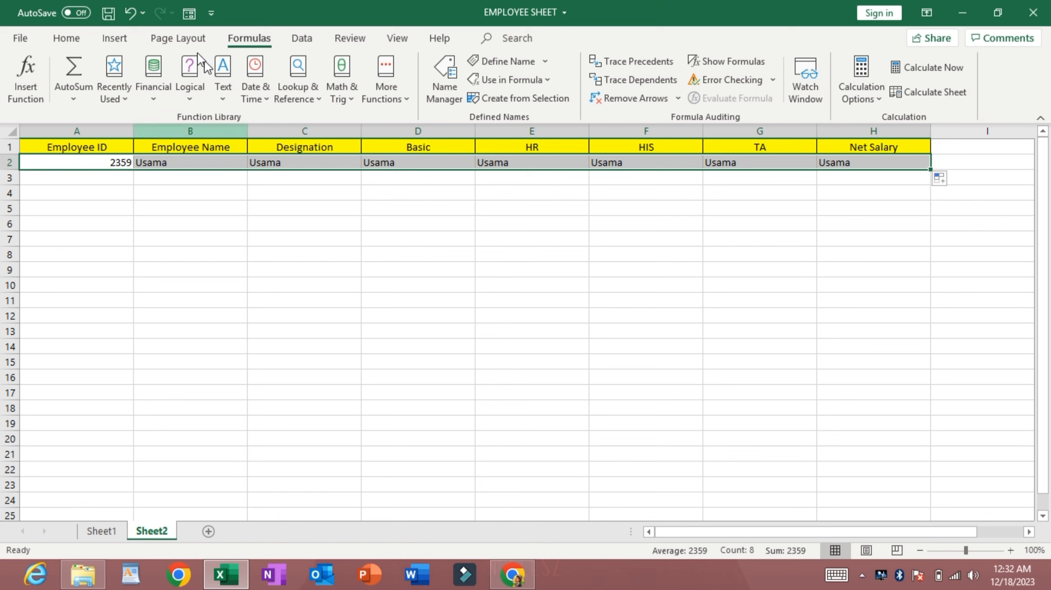
{"action": "left_click", "coordinate": [66, 38]}
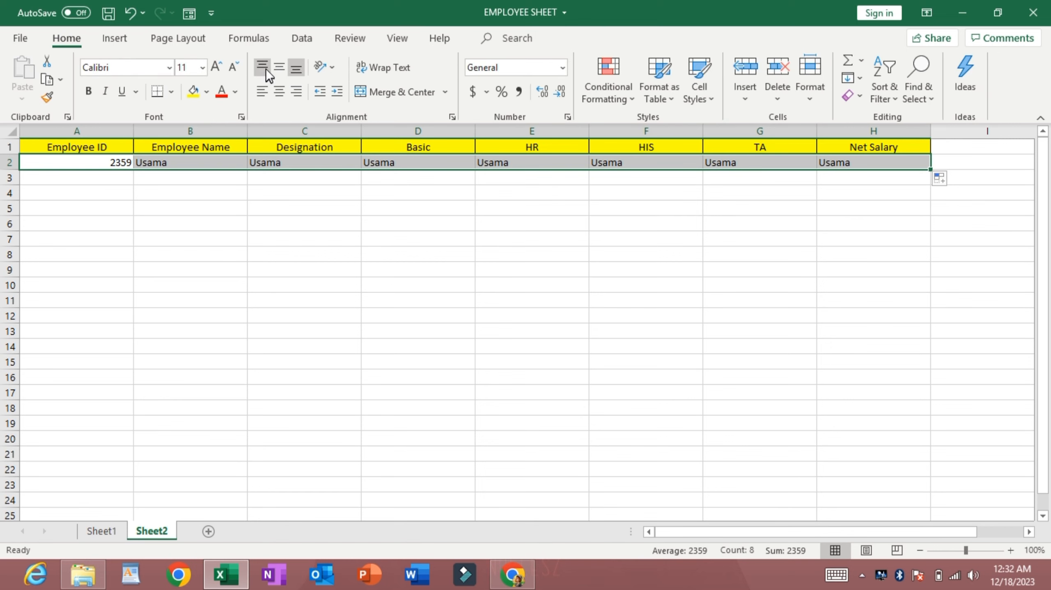
{"action": "left_click", "coordinate": [279, 91]}
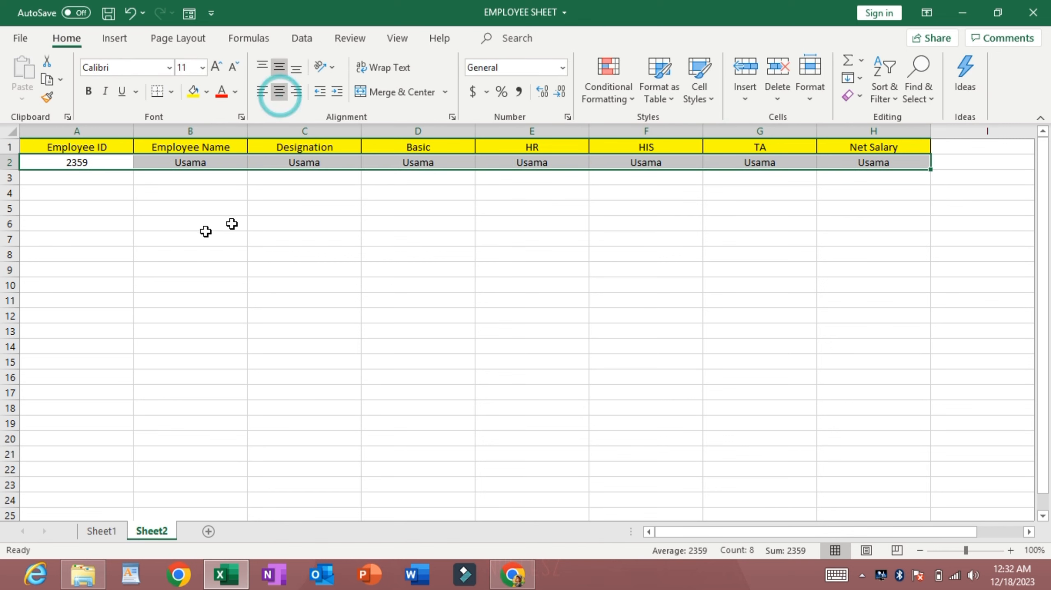
{"action": "left_click", "coordinate": [166, 212]}
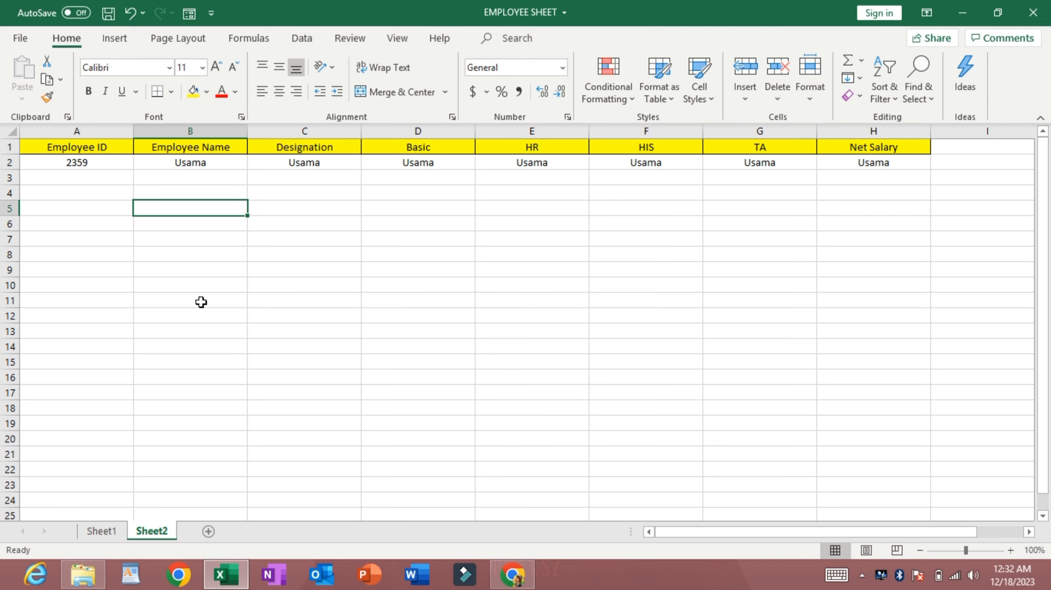
Enter a COLUMNS formula in the empty cell B9 that counts the columns in the range A1:B1
{"action": "left_click", "coordinate": [189, 264]}
{"action": "type", "text": "="}
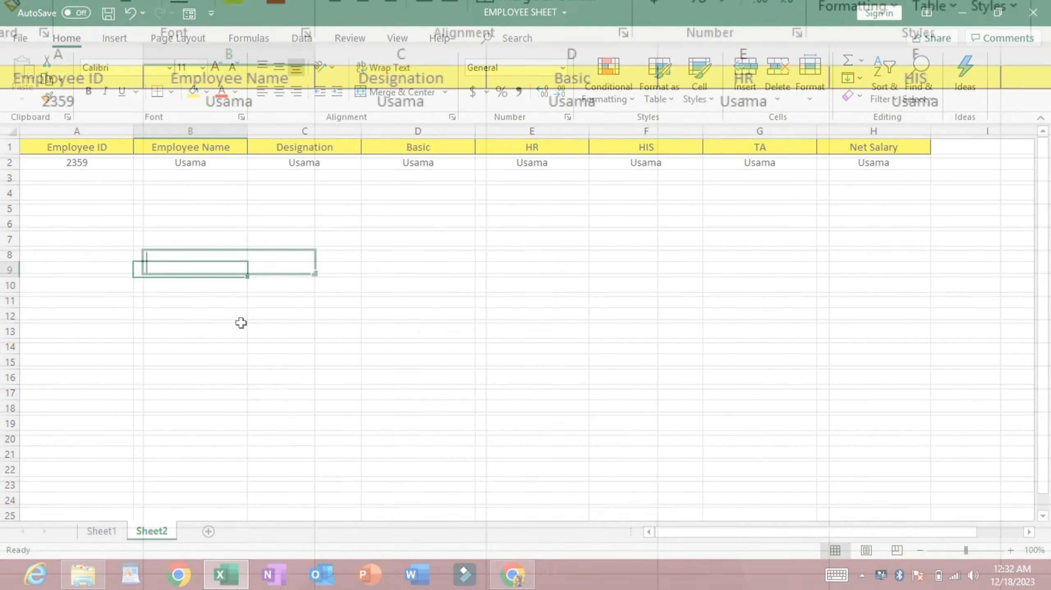
{"action": "type", "text": "COL"}
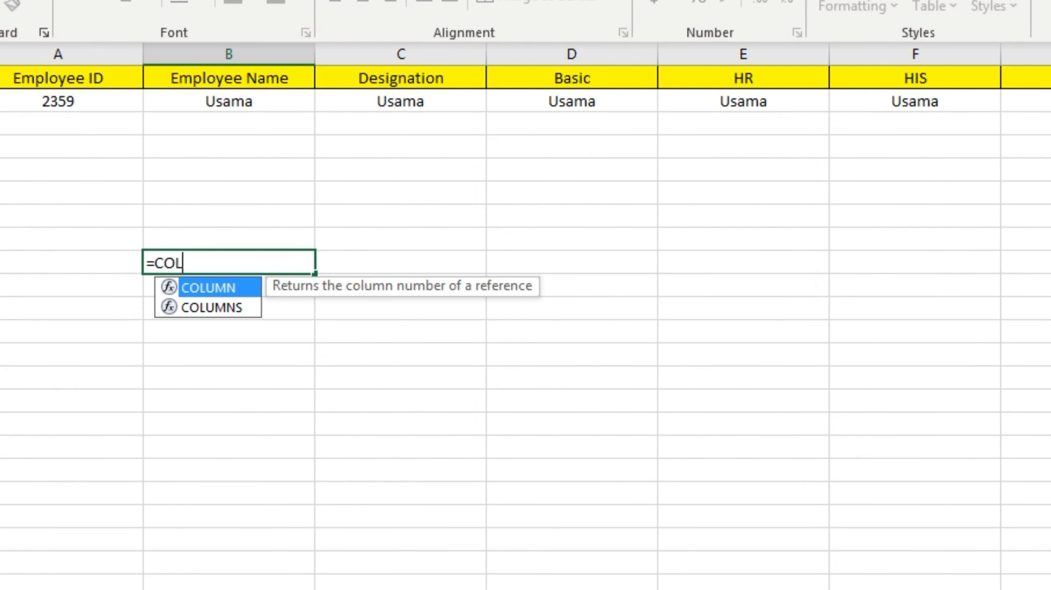
{"action": "type", "text": "UMNS"}
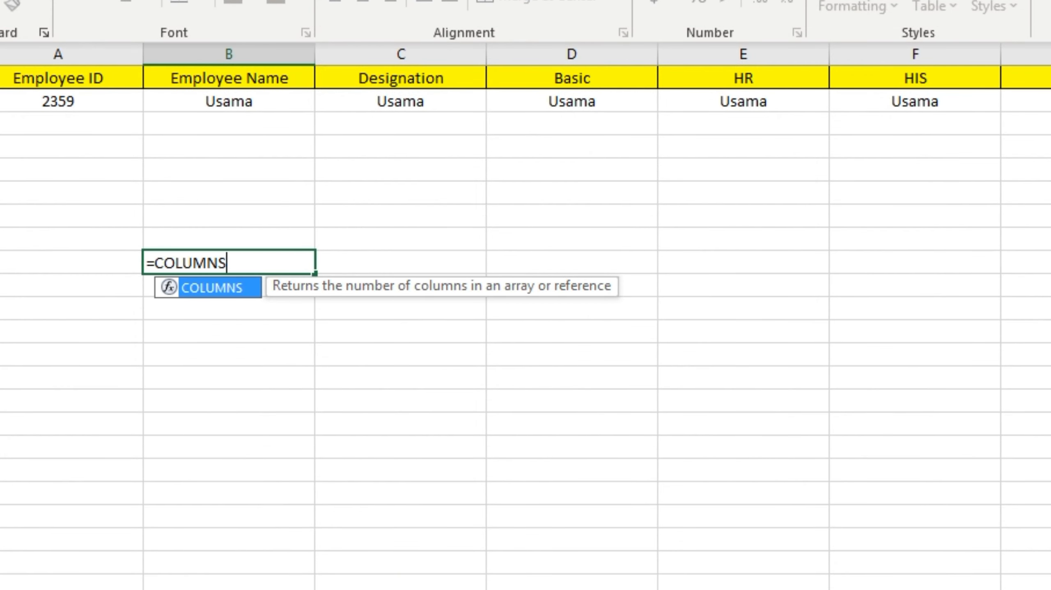
{"action": "type", "text": "("}
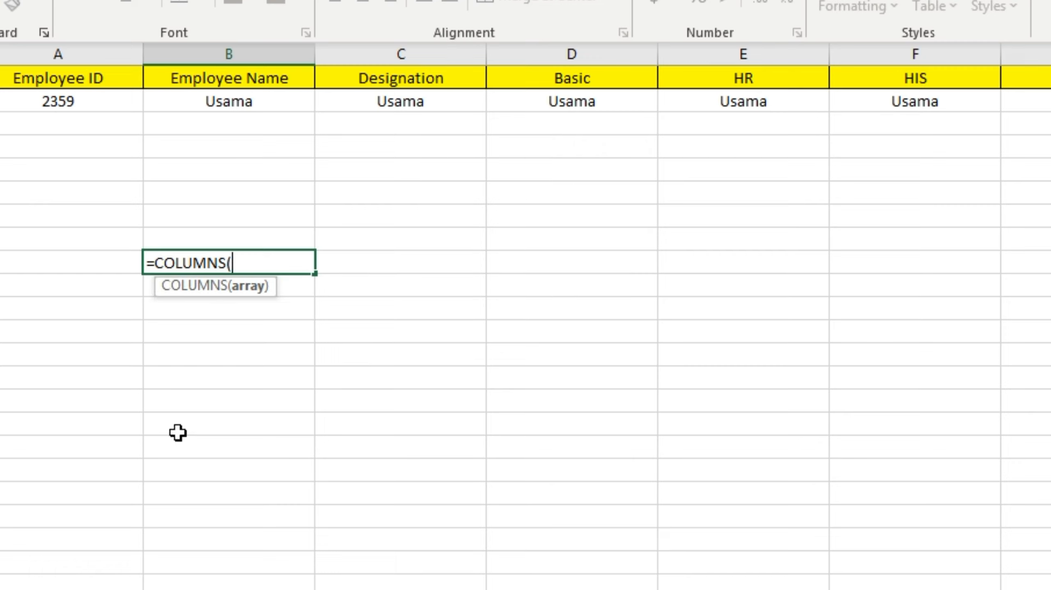
{"action": "left_click", "coordinate": [75, 82]}
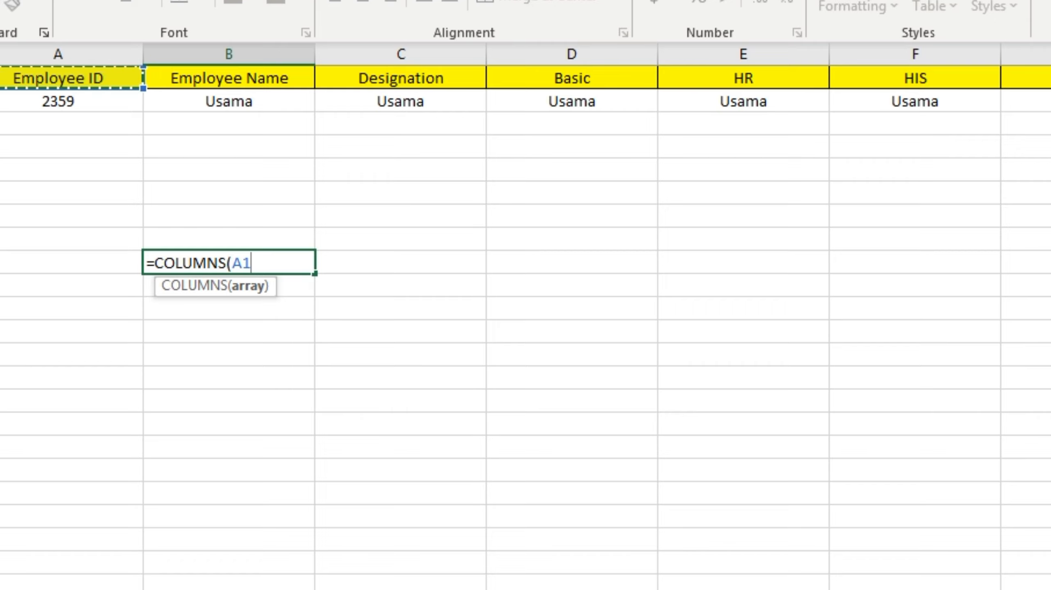
{"action": "type", "text": ":"}
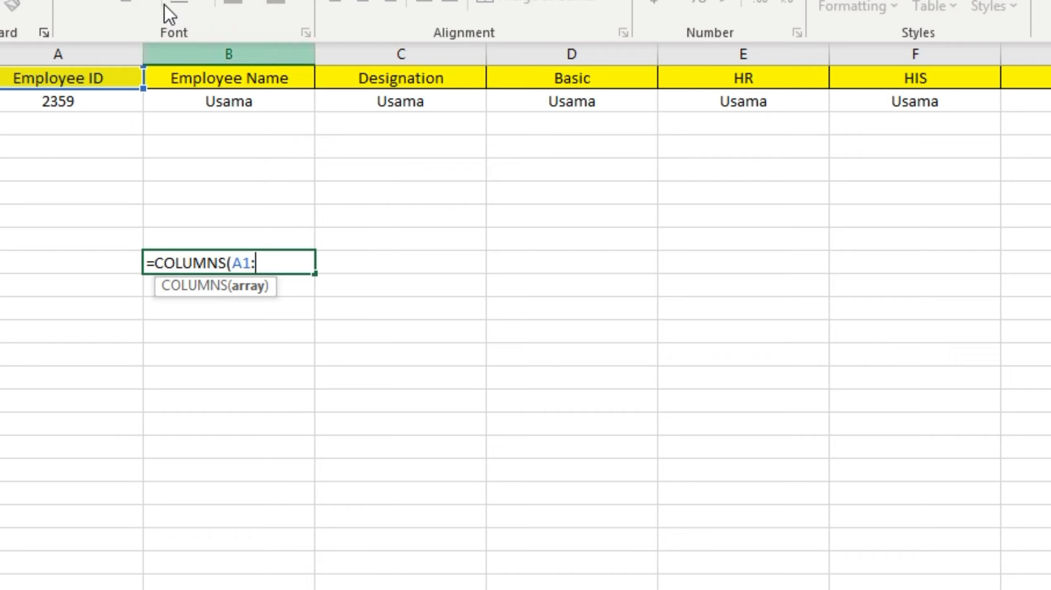
{"action": "left_click", "coordinate": [207, 78]}
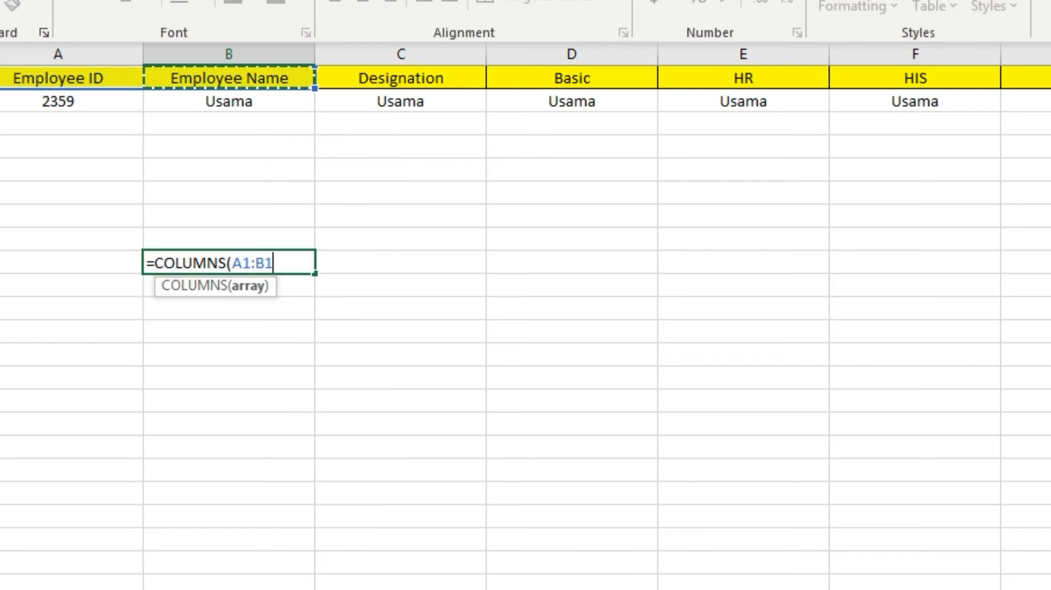